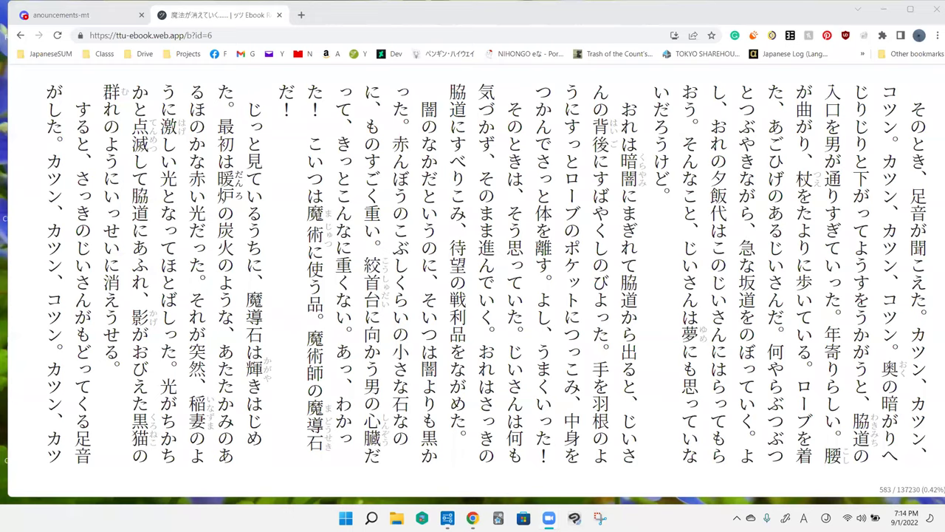
# - Mark the sentence ends after 歩いている。 and じいさんだ。, underlining じいさん and あごひげ in orange
pyautogui.moveTo(797, 364); pyautogui.dragTo(820, 363)
pyautogui.moveTo(797, 158); pyautogui.dragTo(797, 205)
pyautogui.moveTo(835, 152)
pyautogui.mouseDown()
pyautogui.moveTo(894, 175)
pyautogui.moveTo(893, 165)
pyautogui.mouseUp()
pyautogui.moveTo(788, 336); pyautogui.dragTo(758, 336)
pyautogui.moveTo(769, 286); pyautogui.dragTo(766, 235)
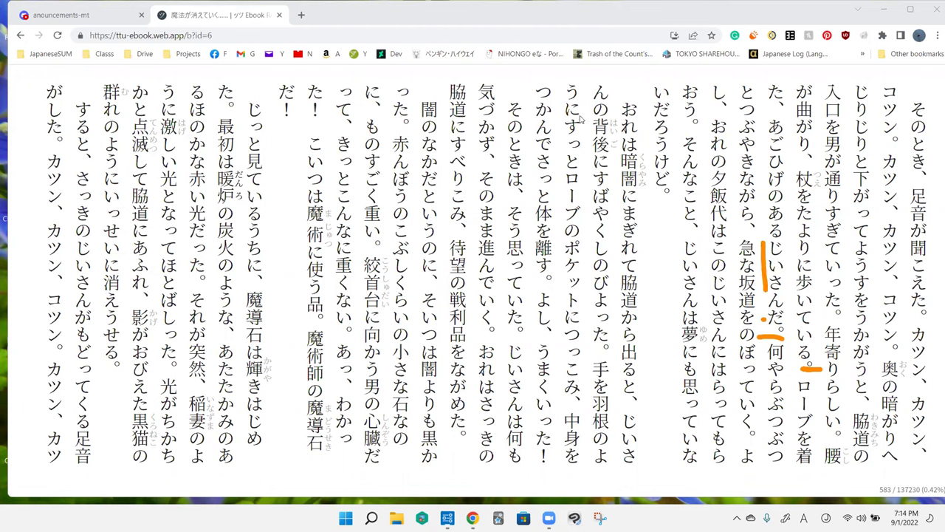
pyautogui.moveTo(768, 122); pyautogui.dragTo(759, 210)
# - Mark the end of ぼっていく。 and draw hearts over 年寄りしい and このじいさん
pyautogui.moveTo(768, 431); pyautogui.dragTo(738, 442)
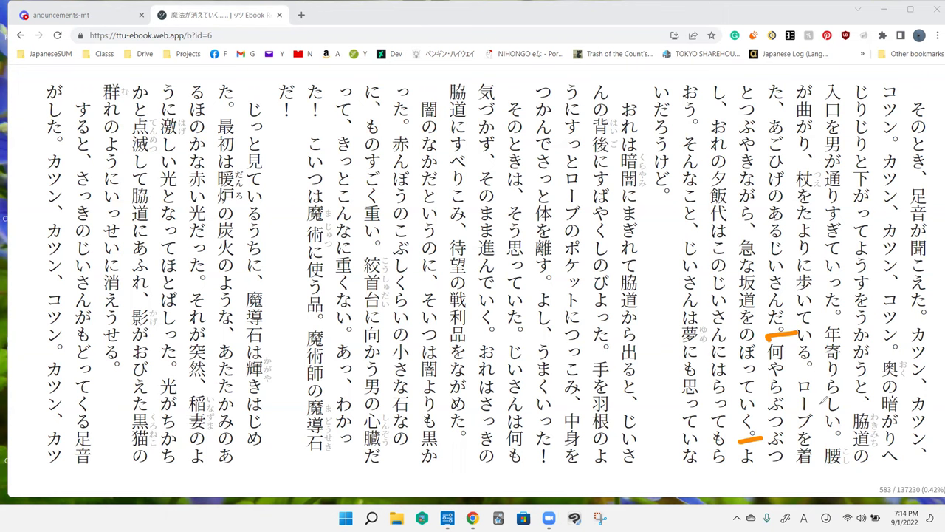
pyautogui.moveTo(822, 399)
pyautogui.mouseDown()
pyautogui.moveTo(835, 369)
pyautogui.moveTo(822, 408)
pyautogui.mouseUp()
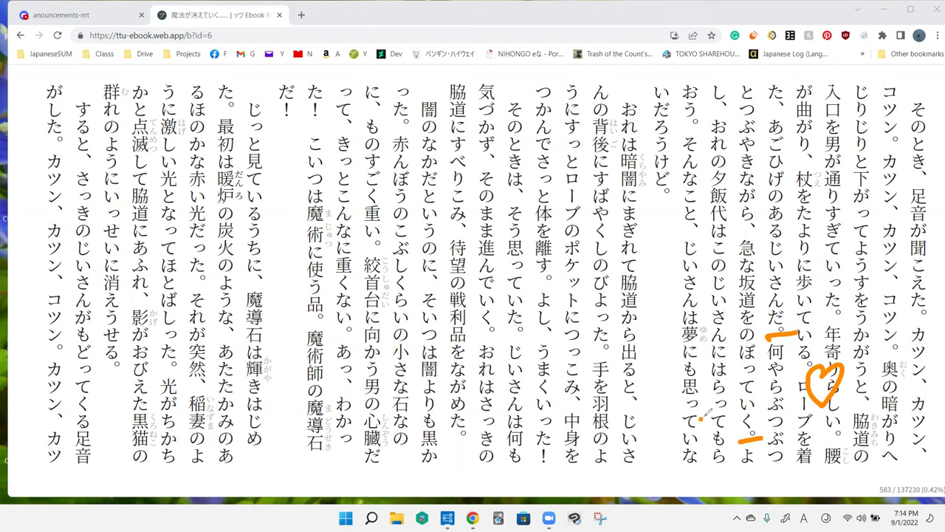
pyautogui.moveTo(700, 273); pyautogui.dragTo(711, 322)
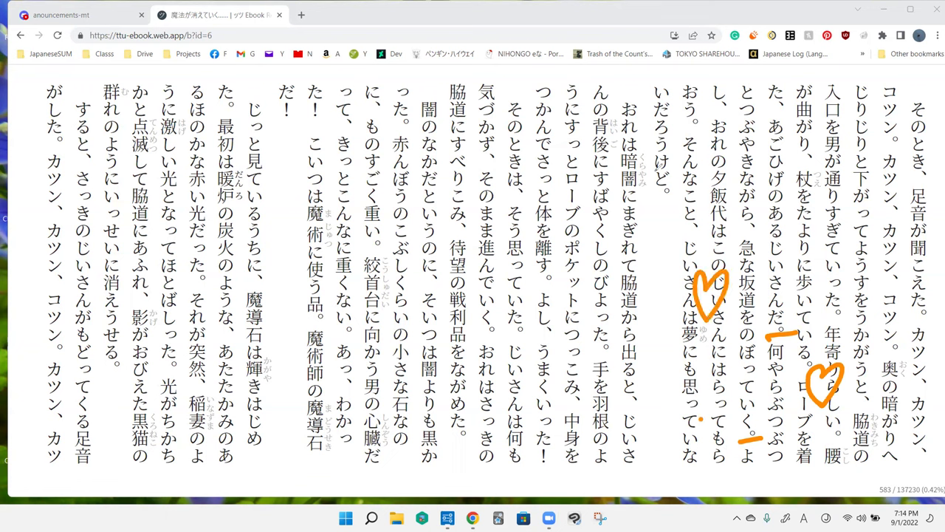
pyautogui.moveTo(746, 435); pyautogui.dragTo(768, 439)
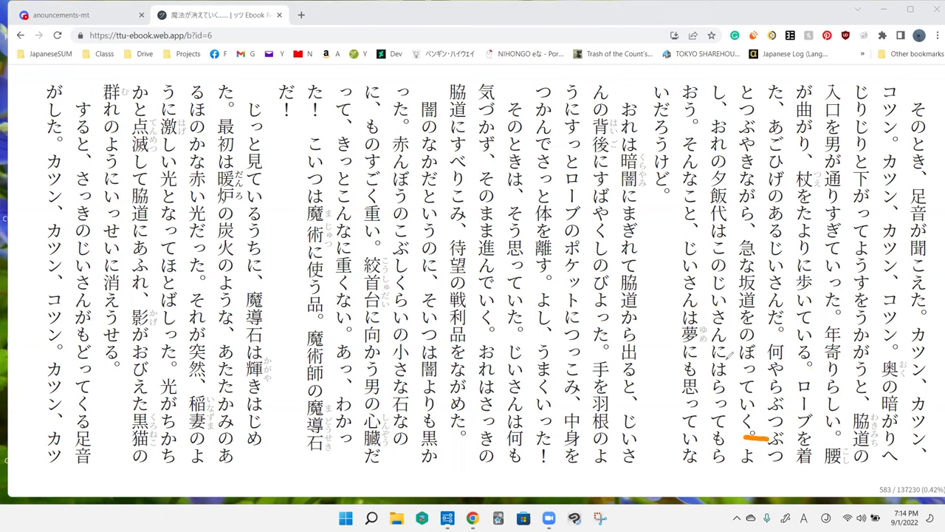
# - Mark the sentence end after おう。 and draw a mark beside いだろう
pyautogui.moveTo(714, 357); pyautogui.dragTo(709, 375)
pyautogui.moveTo(681, 126); pyautogui.dragTo(707, 127)
pyautogui.moveTo(710, 433); pyautogui.dragTo(709, 471)
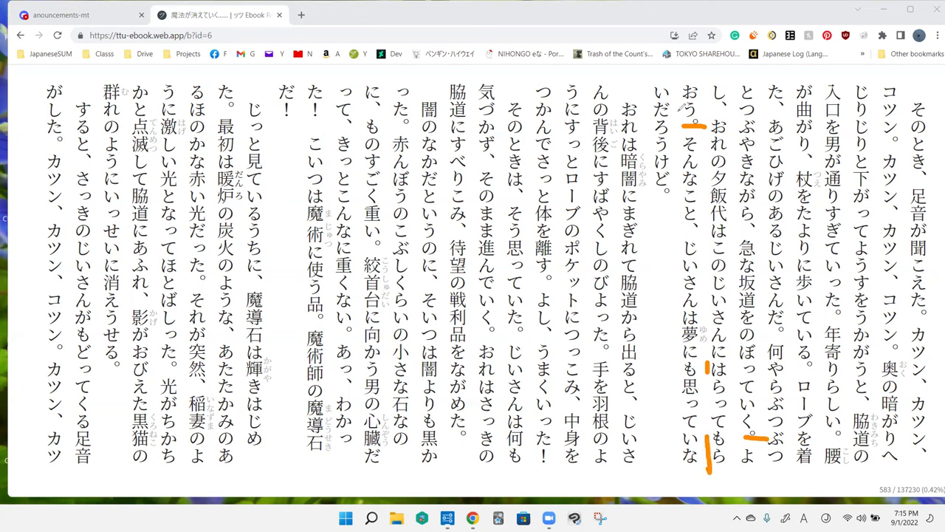
pyautogui.moveTo(677, 122); pyautogui.dragTo(674, 85)
pyautogui.moveTo(671, 86); pyautogui.dragTo(675, 123)
# - Write くれる above the page and dot beside 思って, then undo both
pyautogui.moveTo(714, 23); pyautogui.dragTo(720, 59)
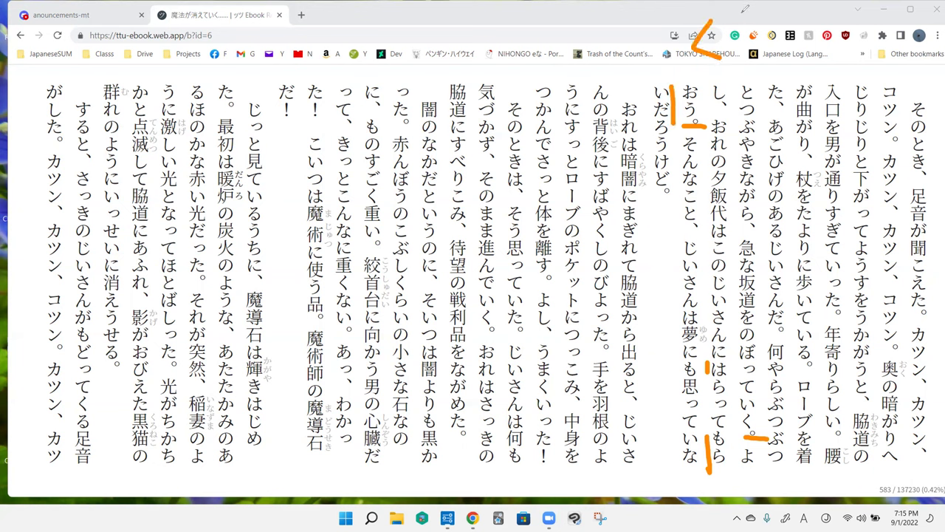
pyautogui.moveTo(748, 10); pyautogui.dragTo(783, 44)
pyautogui.moveTo(798, 9); pyautogui.dragTo(805, 50)
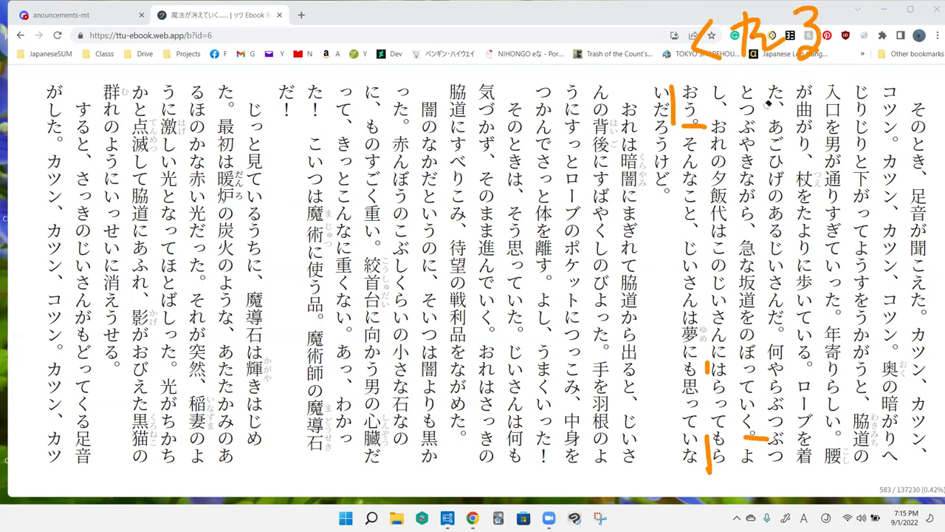
pyautogui.hotkey('ctrl', 'z')
pyautogui.hotkey('ctrl', 'z')
pyautogui.hotkey('ctrl', 'z')
pyautogui.hotkey('ctrl', 'z')
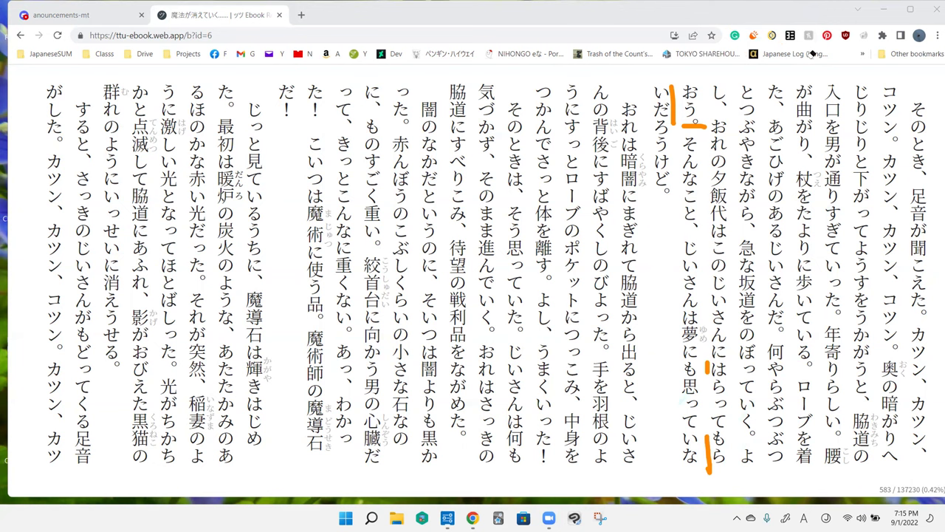
pyautogui.hotkey('ctrl', 'z')
pyautogui.hotkey('ctrl', 'z')
pyautogui.hotkey('ctrl', 'z')
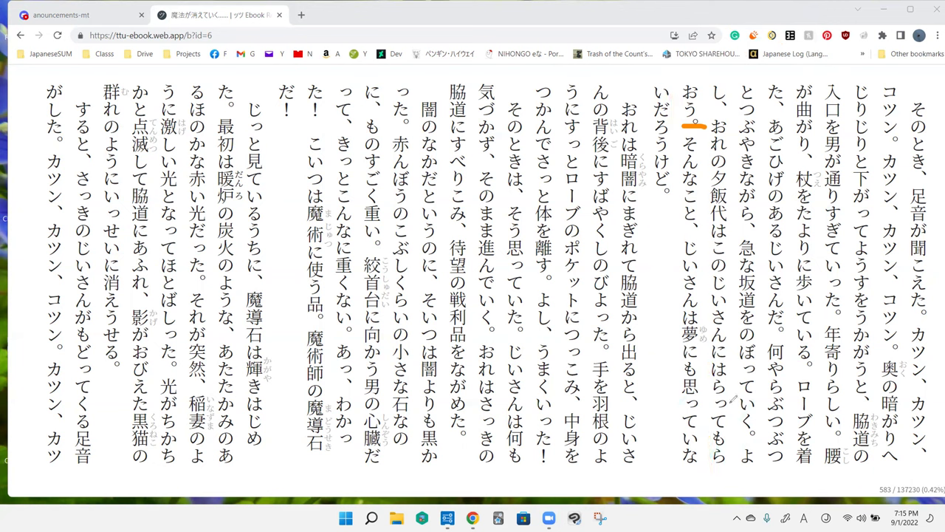
pyautogui.click(705, 405)
pyautogui.hotkey('ctrl', 'z')
# - Mark the end of けど。 and underline 夕飯代 in orange
pyautogui.moveTo(733, 432); pyautogui.dragTo(738, 461)
pyautogui.moveTo(647, 198); pyautogui.dragTo(671, 196)
pyautogui.click(734, 448)
pyautogui.moveTo(664, 194); pyautogui.dragTo(671, 203)
pyautogui.moveTo(733, 164)
pyautogui.mouseDown()
pyautogui.moveTo(730, 226)
pyautogui.moveTo(738, 237)
pyautogui.moveTo(712, 205)
pyautogui.mouseUp()
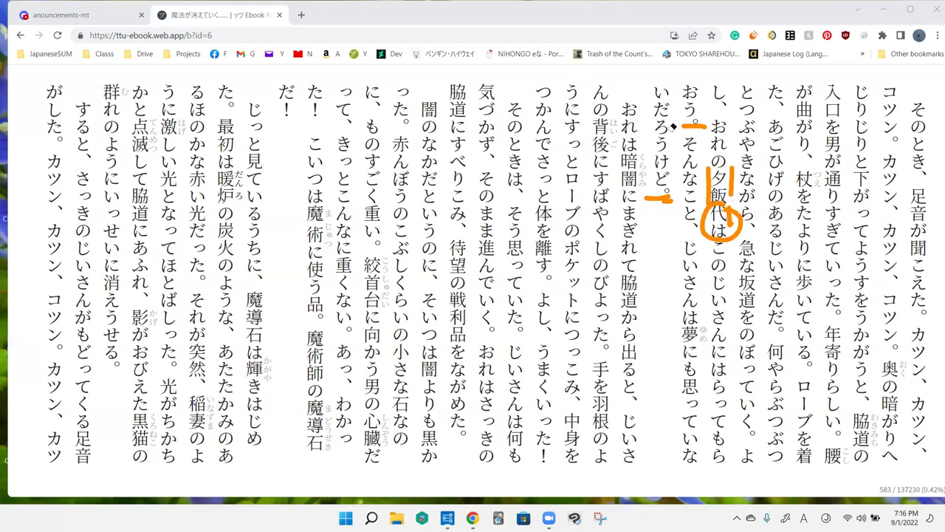
# - Undo the 夕飯代 marks and the stray mark beside さんには, then dot beside いだろう
pyautogui.hotkey('ctrl', 'z')
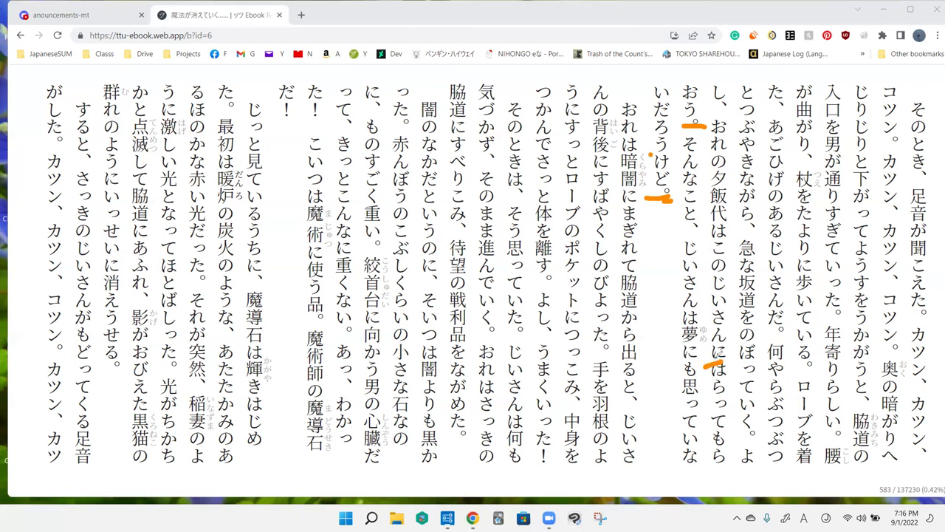
pyautogui.moveTo(715, 353); pyautogui.dragTo(722, 384)
pyautogui.hotkey('ctrl', 'z')
pyautogui.click(645, 101)
# - Scribble orange lines, loops and strokes around そんなこと, then undo them
pyautogui.moveTo(681, 139); pyautogui.dragTo(682, 235)
pyautogui.moveTo(705, 183)
pyautogui.mouseDown()
pyautogui.moveTo(686, 187)
pyautogui.moveTo(691, 222)
pyautogui.moveTo(783, 199)
pyautogui.mouseUp()
pyautogui.moveTo(827, 159); pyautogui.dragTo(750, 222)
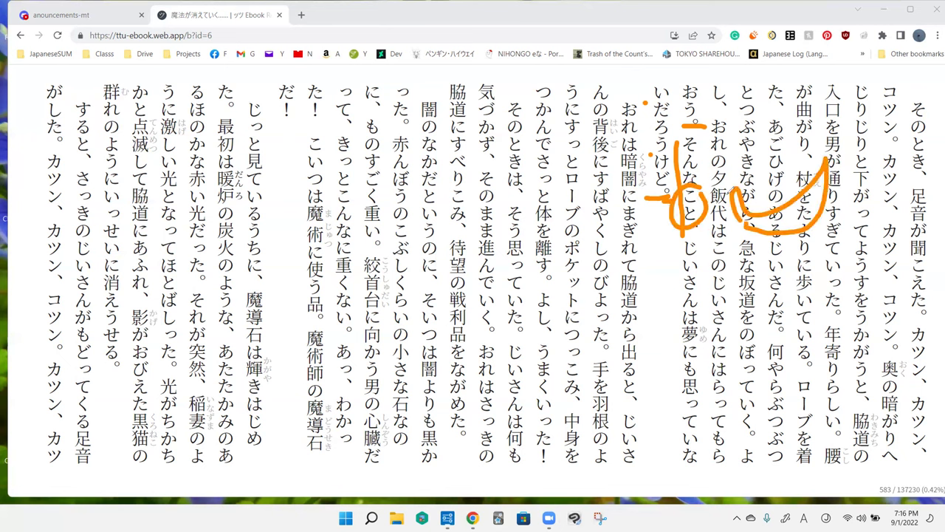
pyautogui.moveTo(680, 139); pyautogui.dragTo(669, 237)
pyautogui.moveTo(679, 203); pyautogui.dragTo(663, 235)
pyautogui.moveTo(673, 274)
pyautogui.mouseDown()
pyautogui.moveTo(698, 259)
pyautogui.moveTo(701, 284)
pyautogui.mouseUp()
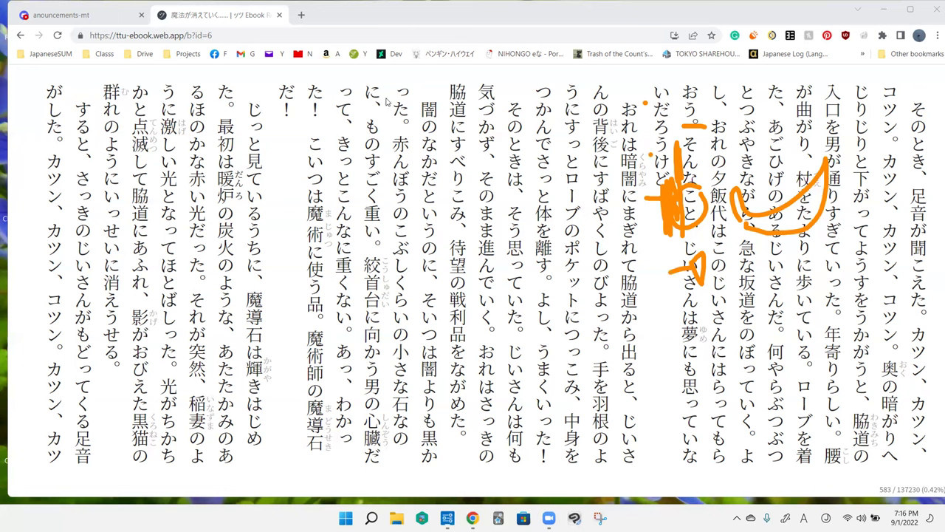
pyautogui.hotkey('ctrl', 'z')
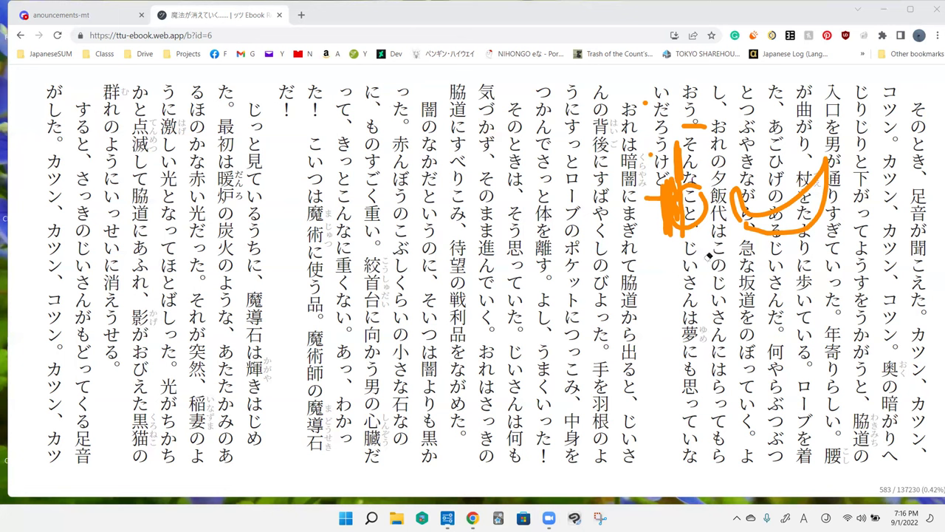
pyautogui.hotkey('ctrl', 'z')
pyautogui.hotkey('ctrl', 'z')
pyautogui.hotkey('ctrl', 'z')
pyautogui.hotkey('ctrl', 'z')
pyautogui.hotkey('ctrl', 'z')
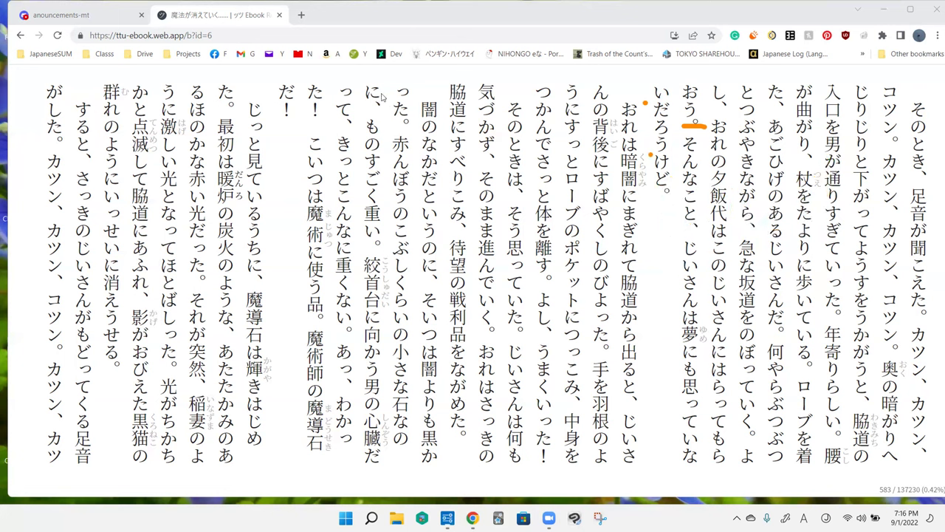
# - Draw strokes and a zigzag over the いだろうけど column, then undo the scribbles
pyautogui.moveTo(642, 201); pyautogui.dragTo(665, 197)
pyautogui.moveTo(723, 103)
pyautogui.mouseDown()
pyautogui.moveTo(742, 436)
pyautogui.moveTo(724, 108)
pyautogui.mouseUp()
pyautogui.moveTo(738, 168); pyautogui.dragTo(706, 177)
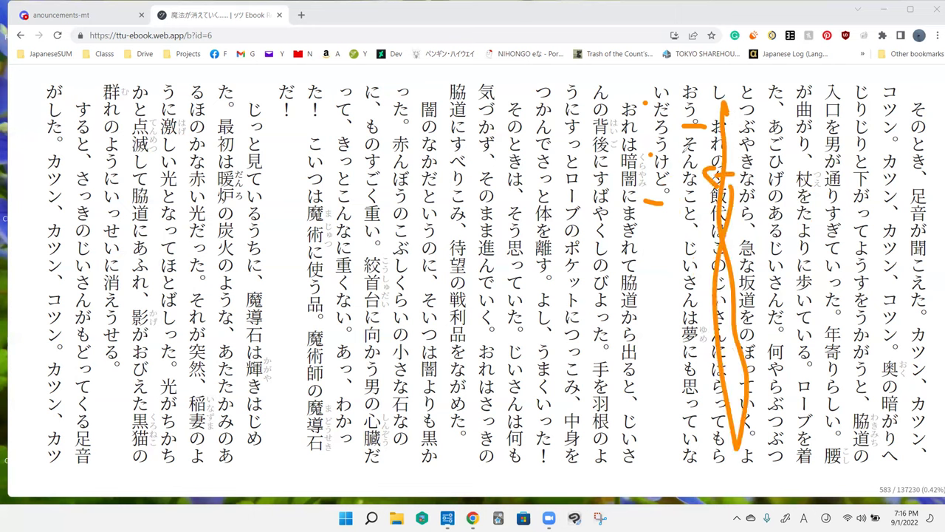
pyautogui.moveTo(676, 127); pyautogui.dragTo(676, 234)
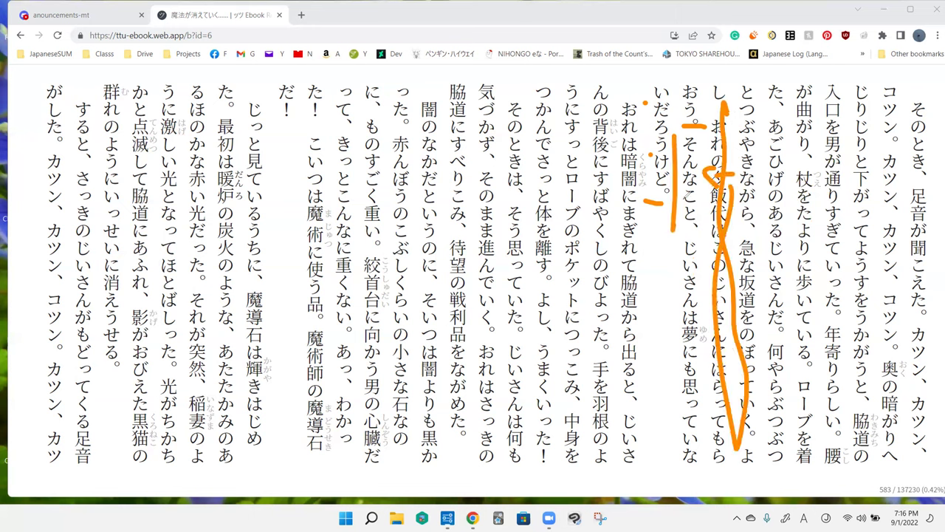
pyautogui.moveTo(684, 184)
pyautogui.mouseDown()
pyautogui.moveTo(685, 229)
pyautogui.moveTo(672, 222)
pyautogui.moveTo(660, 235)
pyautogui.mouseUp()
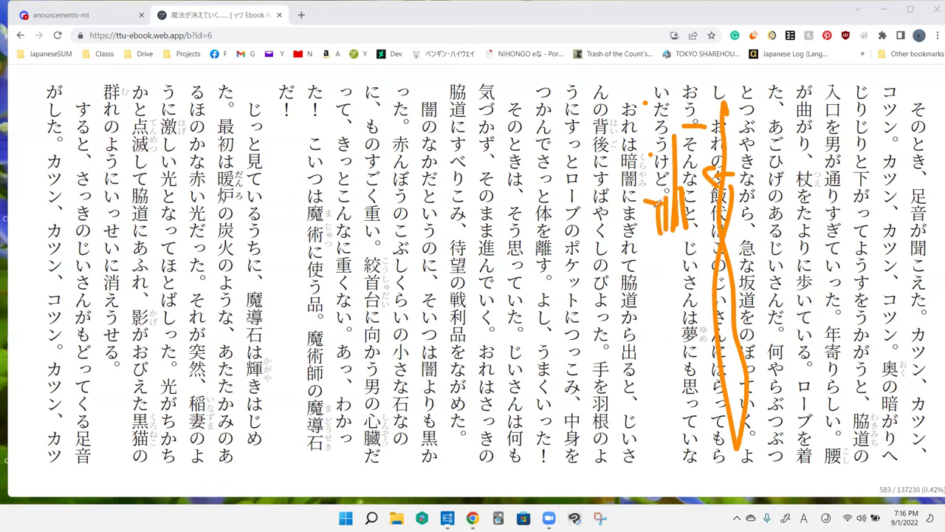
pyautogui.moveTo(656, 201); pyautogui.dragTo(649, 240)
pyautogui.hotkey('ctrl', 'z')
pyautogui.hotkey('ctrl', 'z')
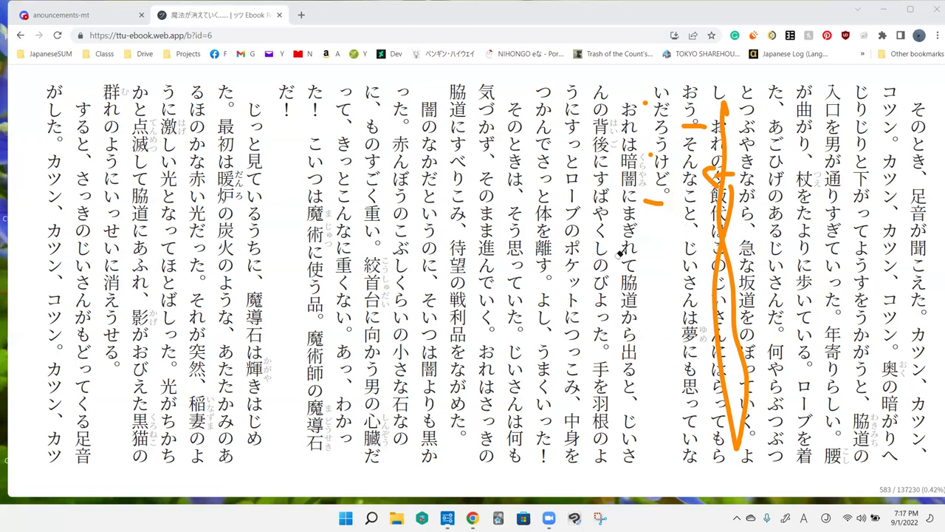
pyautogui.hotkey('ctrl', 'z')
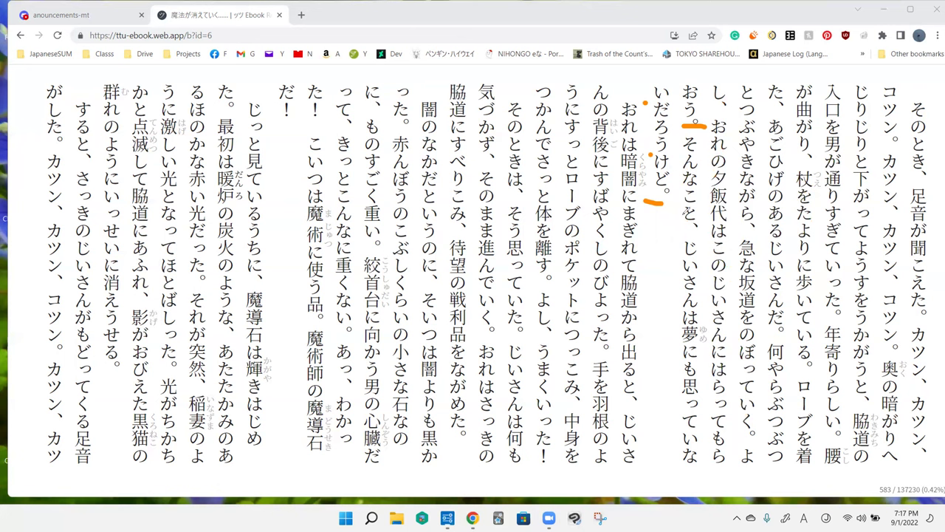
# - Draw short lines beside そんなこと and dot the text near いだろう
pyautogui.moveTo(680, 188); pyautogui.dragTo(680, 218)
pyautogui.moveTo(679, 137)
pyautogui.mouseDown()
pyautogui.moveTo(679, 181)
pyautogui.moveTo(611, 95)
pyautogui.mouseUp()
pyautogui.click(648, 108)
pyautogui.click(653, 152)
# - Draw several hearts, a box around 思って, and a curved mark above いだろう
pyautogui.moveTo(668, 296); pyautogui.dragTo(670, 299)
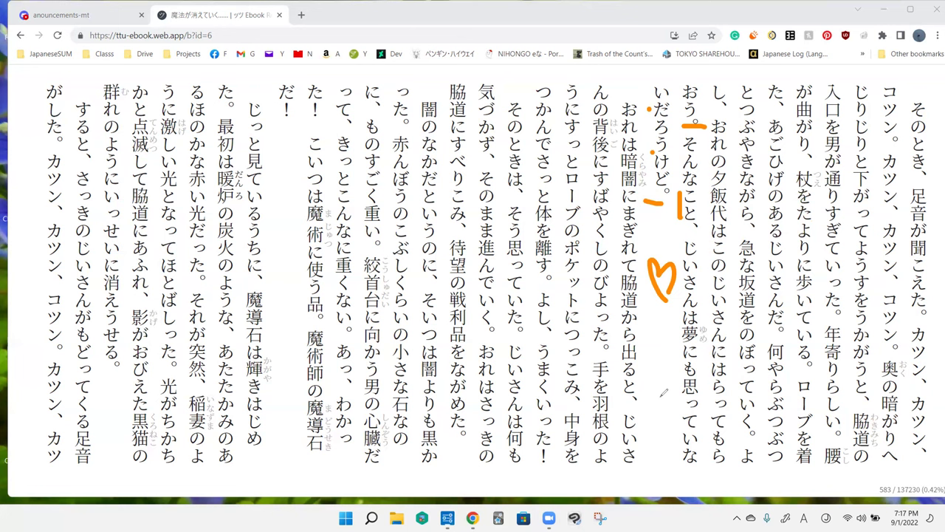
pyautogui.moveTo(663, 325); pyautogui.dragTo(676, 424)
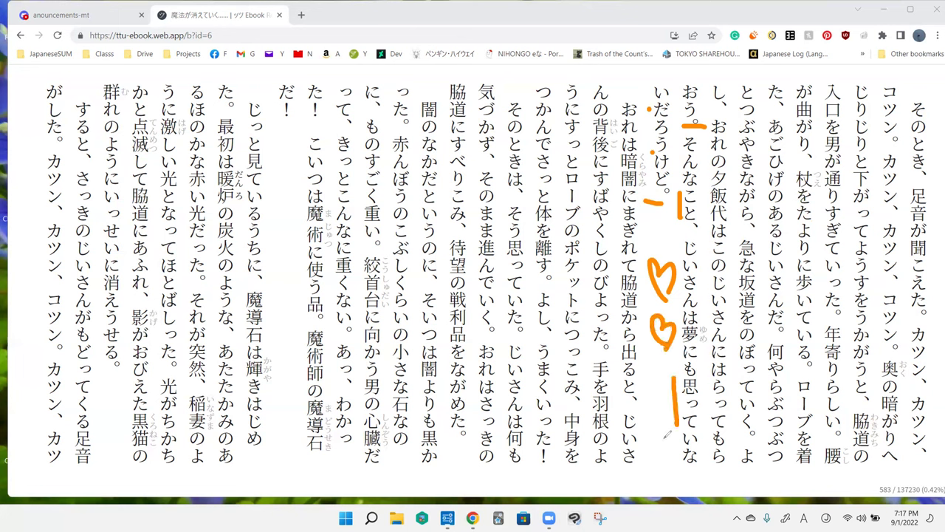
pyautogui.moveTo(675, 366); pyautogui.dragTo(679, 432)
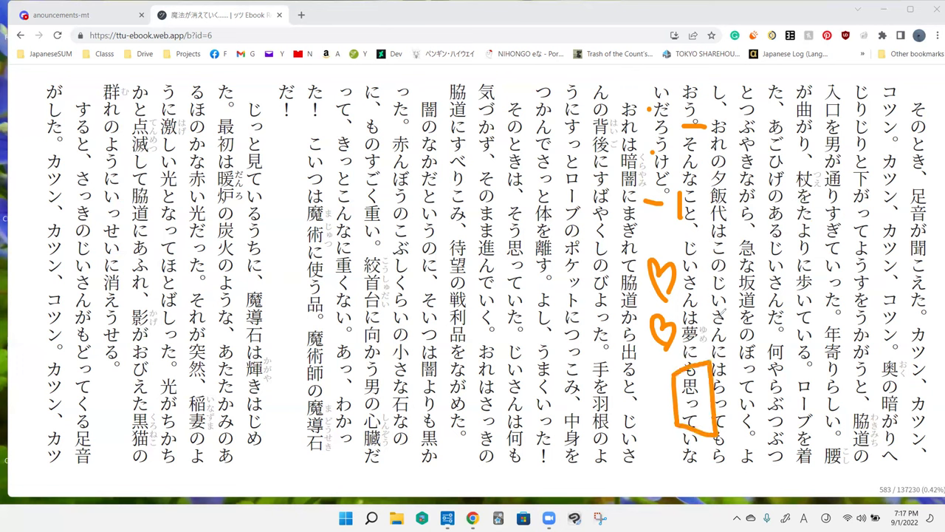
pyautogui.moveTo(721, 313); pyautogui.dragTo(746, 318)
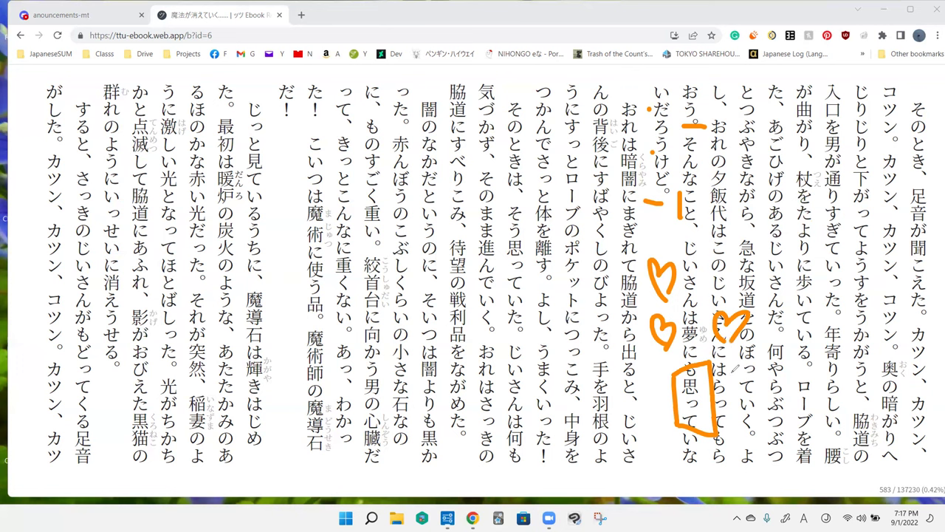
pyautogui.moveTo(728, 362); pyautogui.dragTo(742, 369)
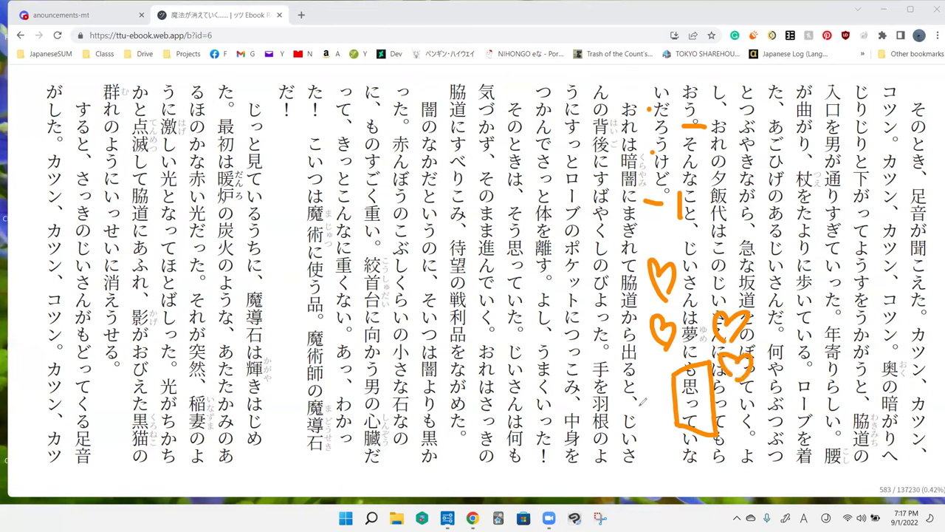
pyautogui.moveTo(639, 395); pyautogui.dragTo(654, 399)
pyautogui.moveTo(678, 436); pyautogui.dragTo(683, 476)
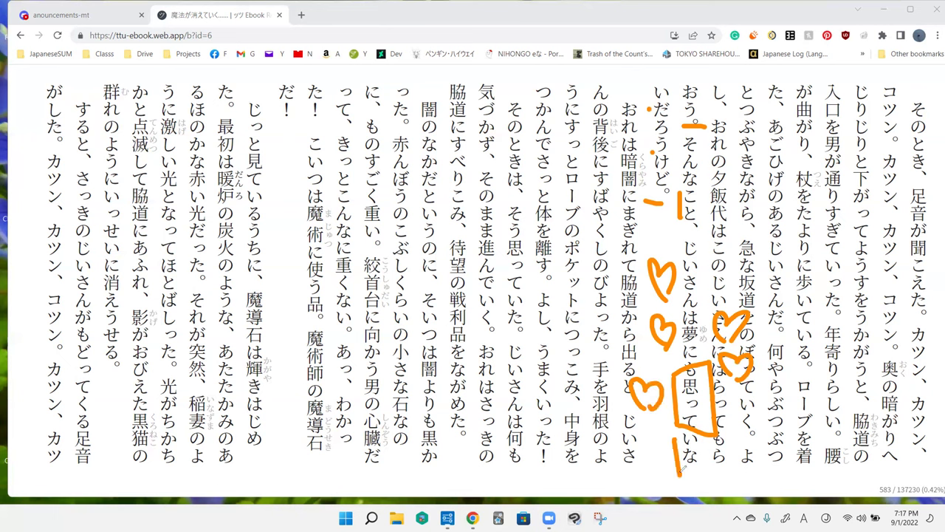
pyautogui.moveTo(644, 88); pyautogui.dragTo(650, 107)
pyautogui.moveTo(727, 459); pyautogui.dragTo(754, 458)
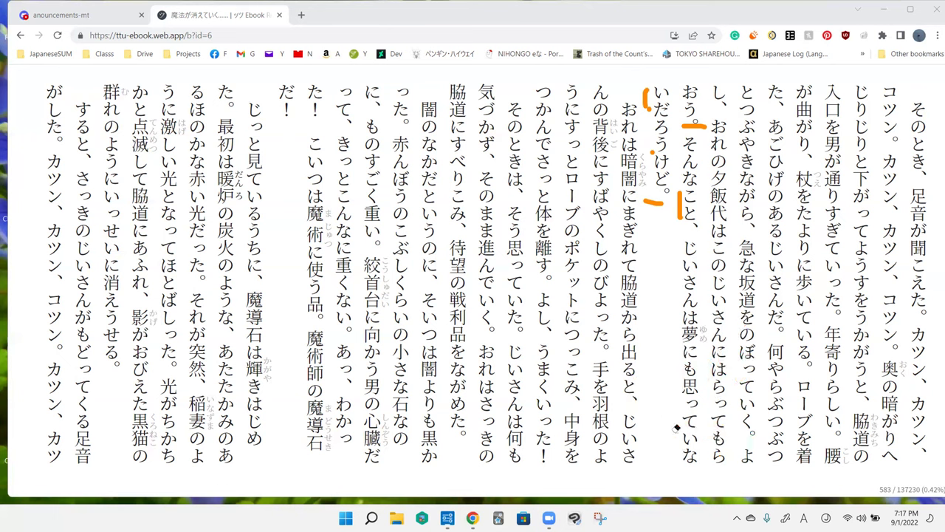
# - Remove the そんなこと mark, draw a line beside いだろう, circle けど, then undo
pyautogui.hotkey('ctrl', 'z')
pyautogui.moveTo(650, 109); pyautogui.dragTo(650, 145)
pyautogui.moveTo(648, 228)
pyautogui.mouseDown()
pyautogui.moveTo(675, 216)
pyautogui.moveTo(654, 215)
pyautogui.moveTo(665, 231)
pyautogui.mouseUp()
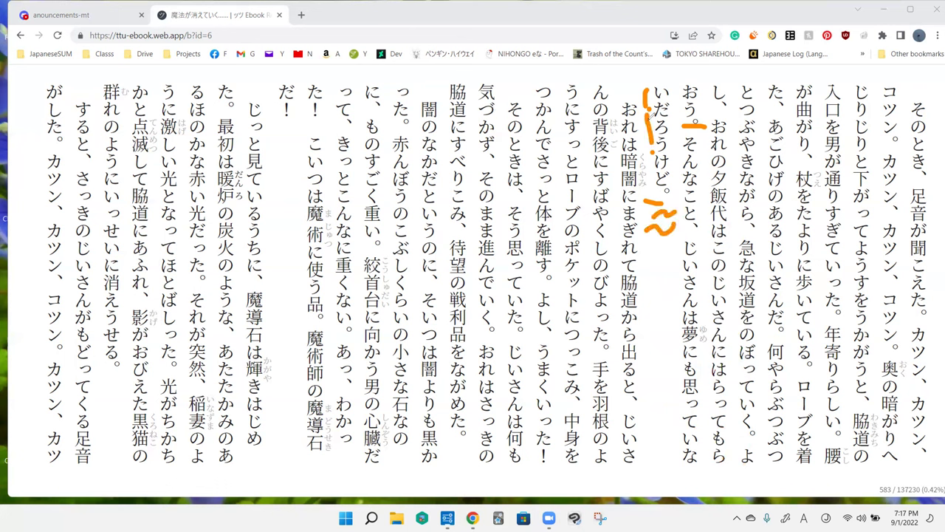
pyautogui.moveTo(650, 112); pyautogui.dragTo(653, 181)
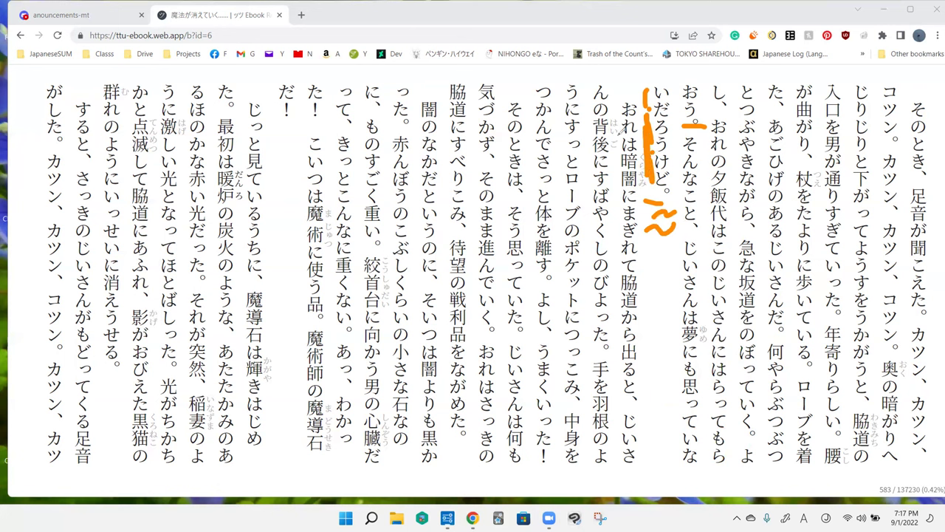
pyautogui.moveTo(668, 148); pyautogui.dragTo(668, 194)
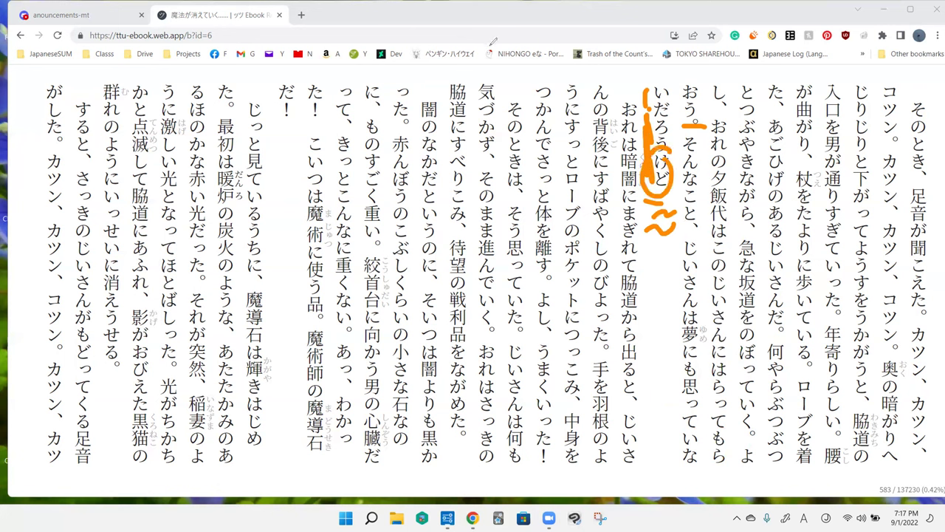
pyautogui.hotkey('ctrl', 'z')
pyautogui.hotkey('ctrl', 'z')
pyautogui.hotkey('ctrl', 'z')
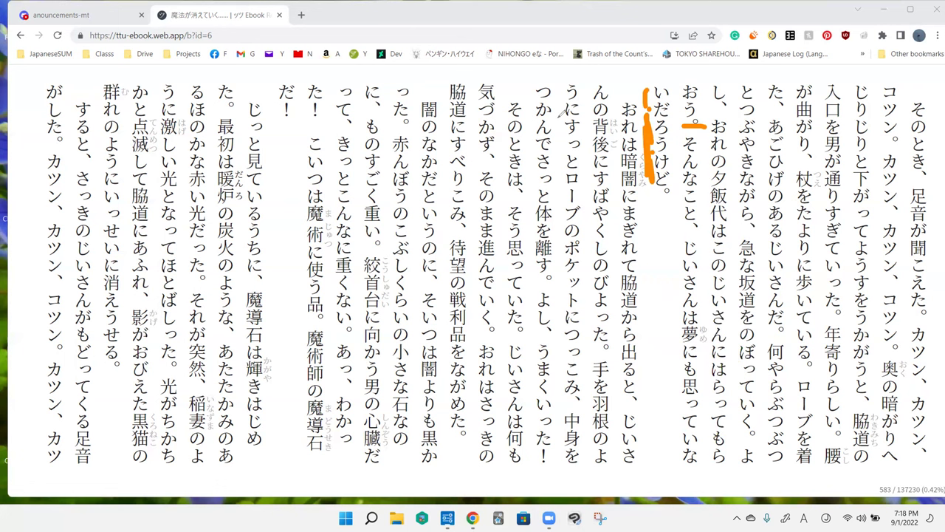
# - Erase marks beside だろうけど and after おう, redraw a line with a tick, then undo
pyautogui.moveTo(650, 178); pyautogui.dragTo(656, 106)
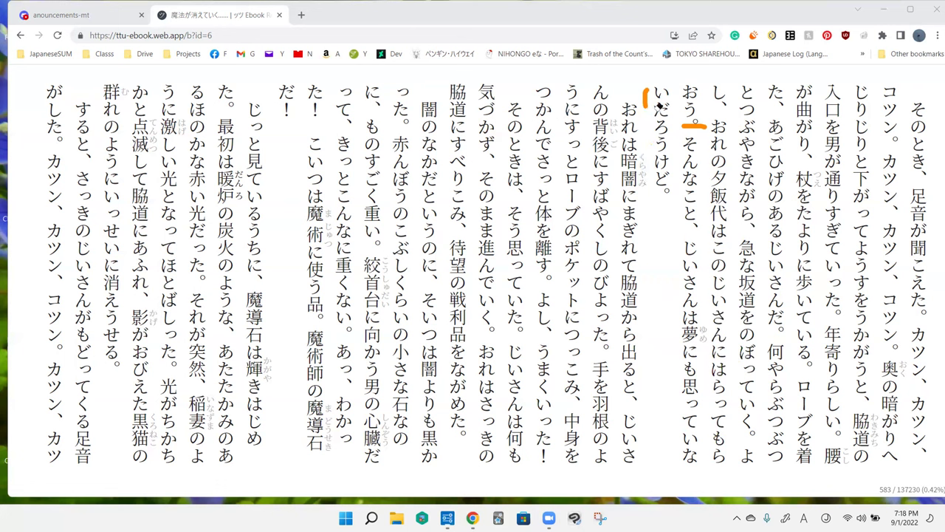
pyautogui.click(693, 125)
pyautogui.moveTo(650, 90); pyautogui.dragTo(655, 182)
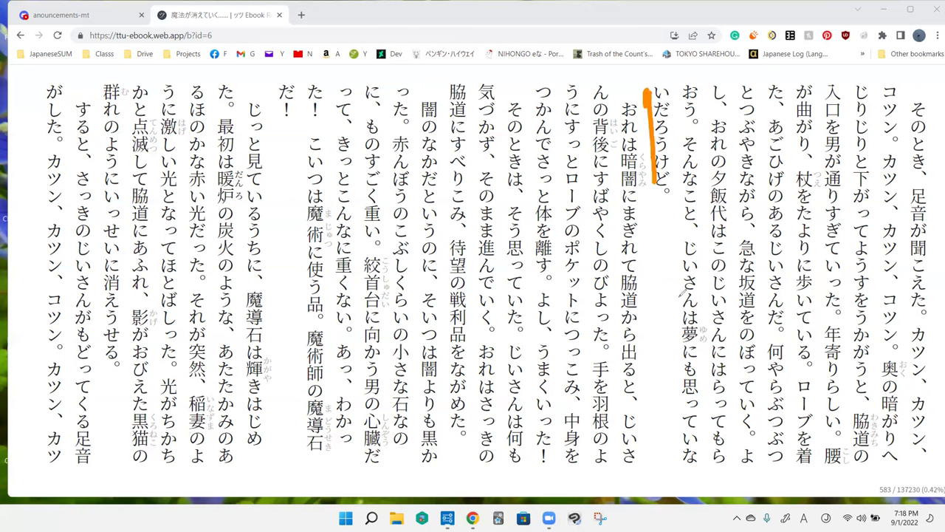
pyautogui.moveTo(669, 191); pyautogui.dragTo(651, 194)
pyautogui.moveTo(649, 150); pyautogui.dragTo(648, 194)
pyautogui.hotkey('ctrl', 'z')
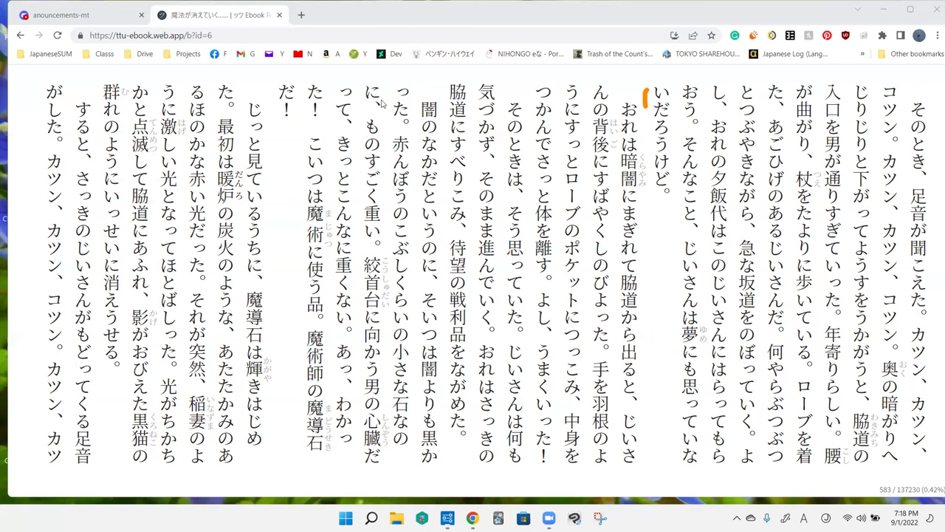
# - Draw a hooked line beside だろうけど and strokes on the いだろうけど and じいさんは lines
pyautogui.moveTo(648, 135); pyautogui.dragTo(663, 193)
pyautogui.moveTo(676, 240); pyautogui.dragTo(678, 319)
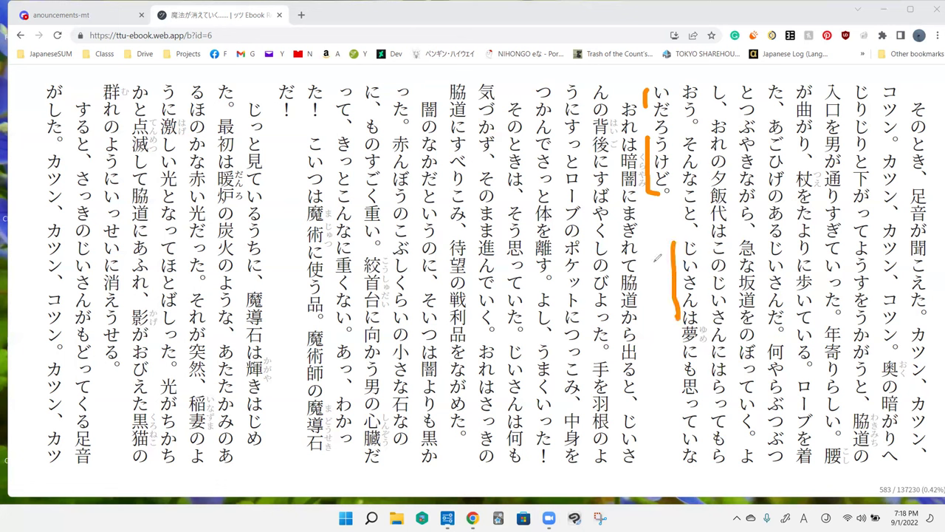
pyautogui.moveTo(661, 258); pyautogui.dragTo(669, 299)
pyautogui.moveTo(583, 184)
pyautogui.mouseDown()
pyautogui.moveTo(612, 198)
pyautogui.moveTo(621, 155)
pyautogui.moveTo(627, 167)
pyautogui.mouseUp()
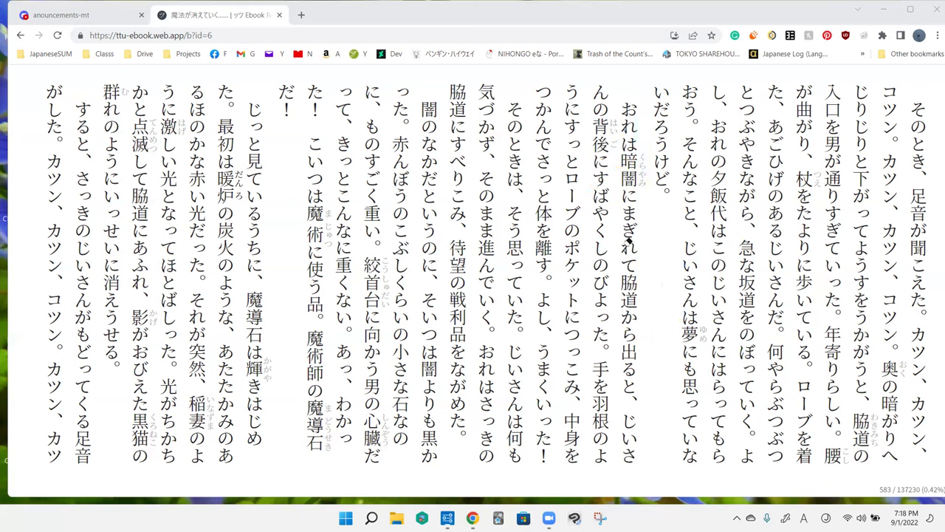
# - Draw a hook beside 暗闇に, an H-shaped bracket over おれの夕飯代, and a loop above
pyautogui.moveTo(630, 221)
pyautogui.mouseDown()
pyautogui.moveTo(630, 251)
pyautogui.moveTo(668, 255)
pyautogui.mouseUp()
pyautogui.moveTo(702, 140)
pyautogui.mouseDown()
pyautogui.moveTo(702, 181)
pyautogui.moveTo(763, 156)
pyautogui.mouseUp()
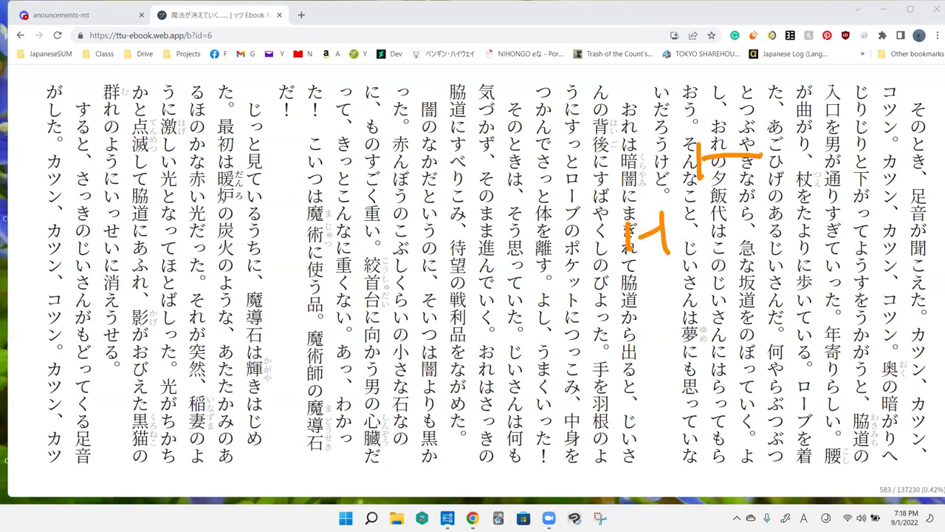
pyautogui.moveTo(768, 124); pyautogui.dragTo(767, 176)
pyautogui.moveTo(716, 33)
pyautogui.mouseDown()
pyautogui.moveTo(737, 31)
pyautogui.moveTo(768, 68)
pyautogui.mouseUp()
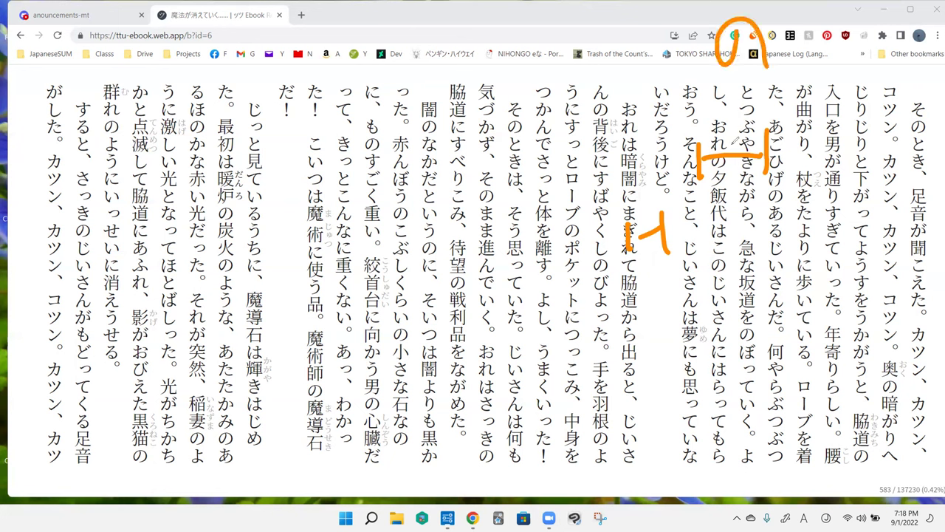
# - Add lines, a downward arrow and a scribble down the そんなこと column, then clear everything
pyautogui.moveTo(704, 118)
pyautogui.mouseDown()
pyautogui.moveTo(704, 222)
pyautogui.moveTo(695, 115)
pyautogui.mouseUp()
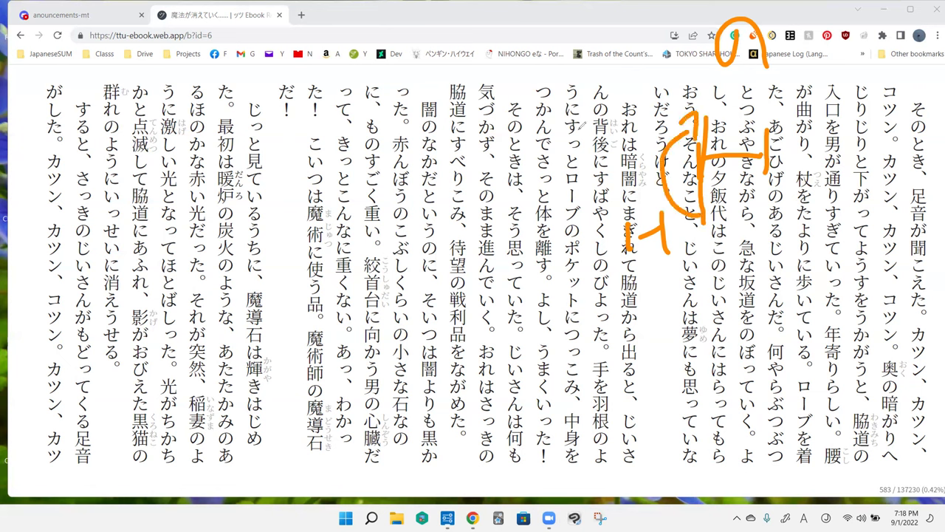
pyautogui.moveTo(749, 95); pyautogui.dragTo(752, 200)
pyautogui.moveTo(706, 432); pyautogui.dragTo(705, 251)
pyautogui.moveTo(693, 95); pyautogui.dragTo(678, 229)
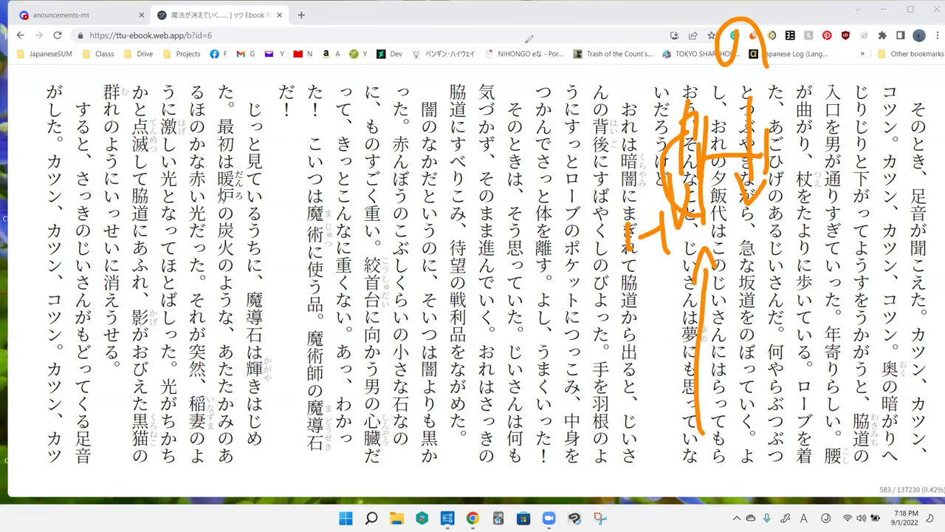
pyautogui.press('Escape')
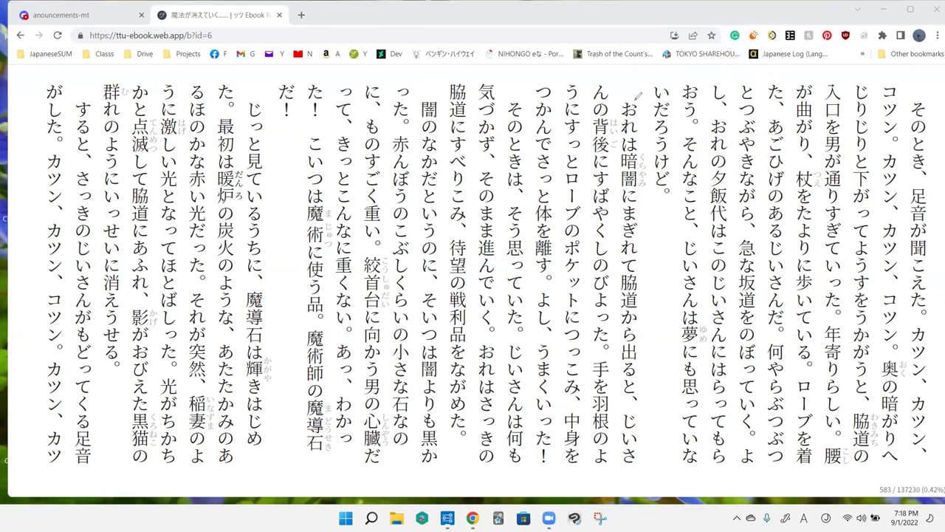
# - Mark the start of おれは暗闇に, stroke after よった。, and dot beside すばやく
pyautogui.moveTo(621, 90); pyautogui.dragTo(658, 92)
pyautogui.moveTo(587, 353); pyautogui.dragTo(611, 349)
pyautogui.moveTo(606, 353); pyautogui.dragTo(613, 346)
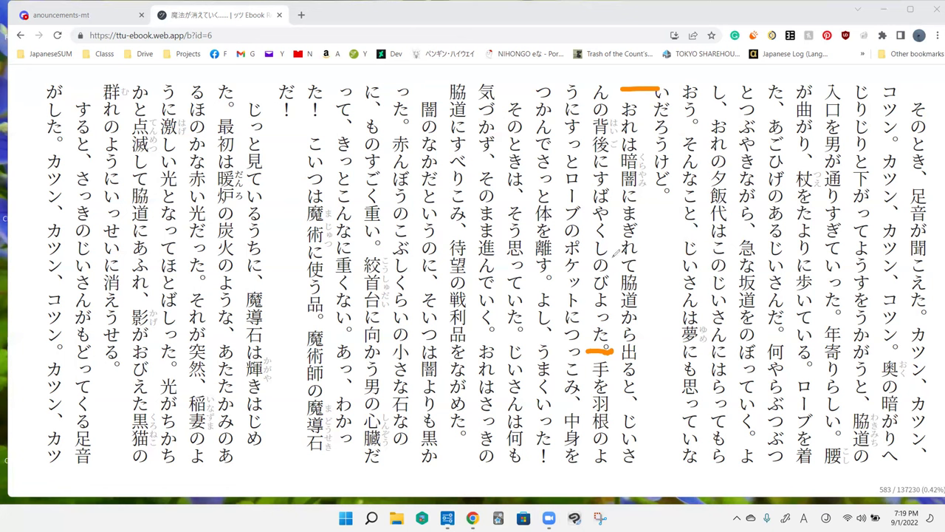
pyautogui.click(589, 242)
# - Draw hearts beside じいさんは, 出ると and すっと, undoing a cross-out and a highlight
pyautogui.moveTo(668, 225); pyautogui.dragTo(672, 246)
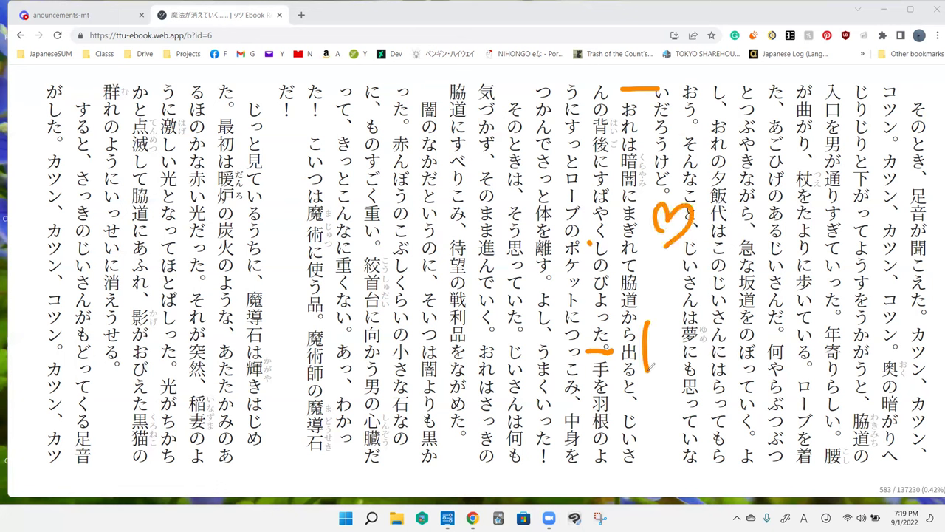
pyautogui.moveTo(646, 325); pyautogui.dragTo(705, 385)
pyautogui.moveTo(679, 311); pyautogui.dragTo(647, 404)
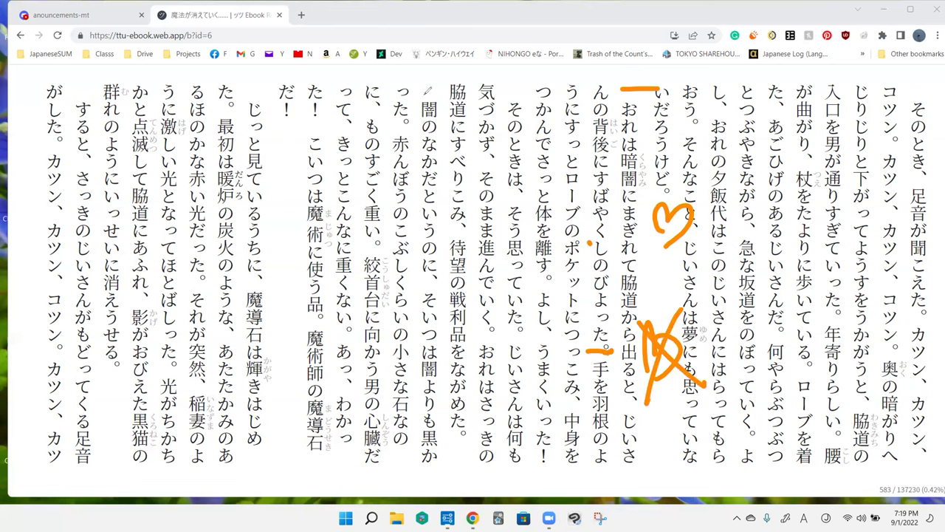
pyautogui.hotkey('ctrl', 'z')
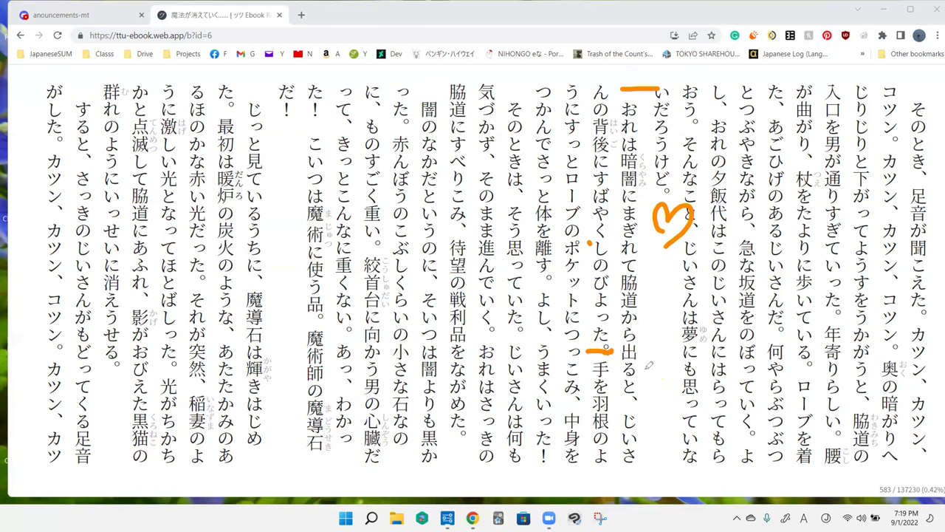
pyautogui.moveTo(649, 340); pyautogui.dragTo(656, 370)
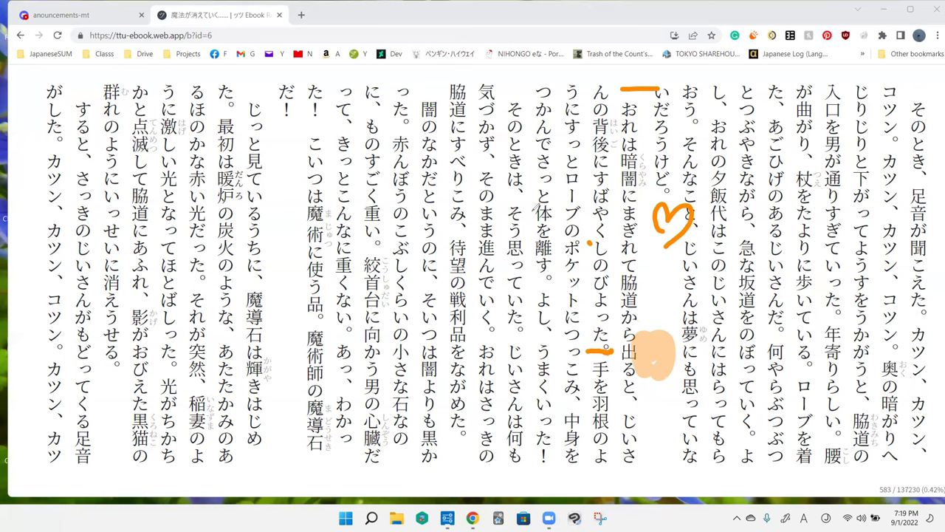
pyautogui.hotkey('ctrl', 'z')
pyautogui.moveTo(658, 369); pyautogui.dragTo(653, 364)
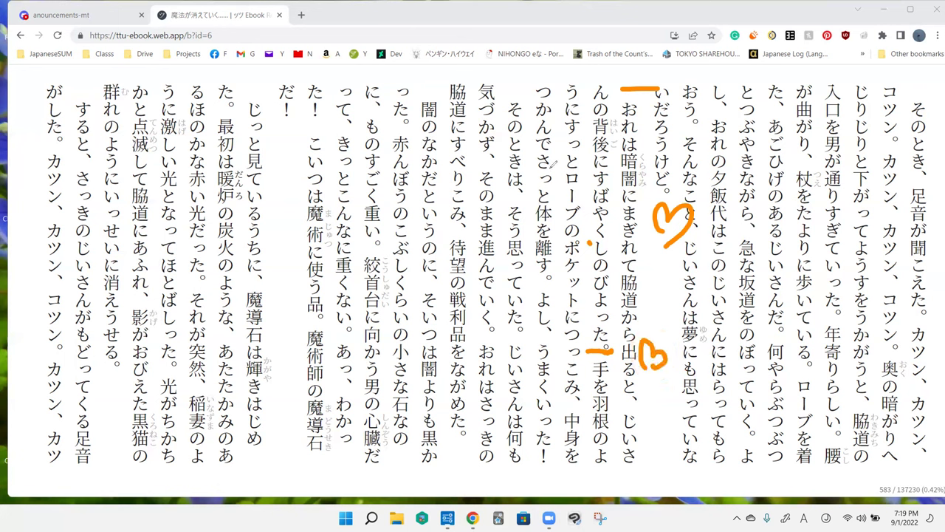
pyautogui.moveTo(543, 166); pyautogui.dragTo(561, 177)
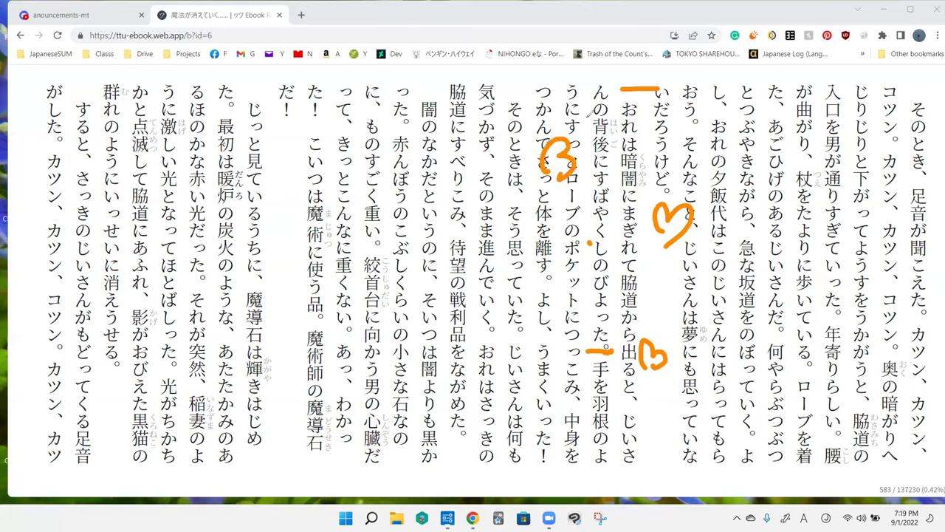
pyautogui.moveTo(583, 111); pyautogui.dragTo(583, 148)
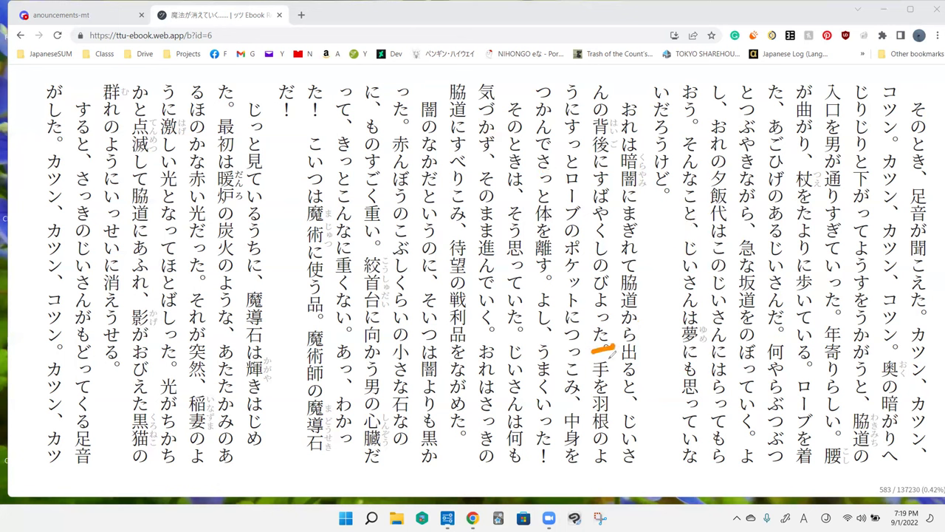
# - Underline 離す。, mark そのときは, and look up さっと ('quickly', 'suddenly') with Shift
pyautogui.moveTo(556, 285); pyautogui.dragTo(526, 288)
pyautogui.press('shift')
pyautogui.moveTo(530, 157); pyautogui.dragTo(531, 183)
pyautogui.press('shift')
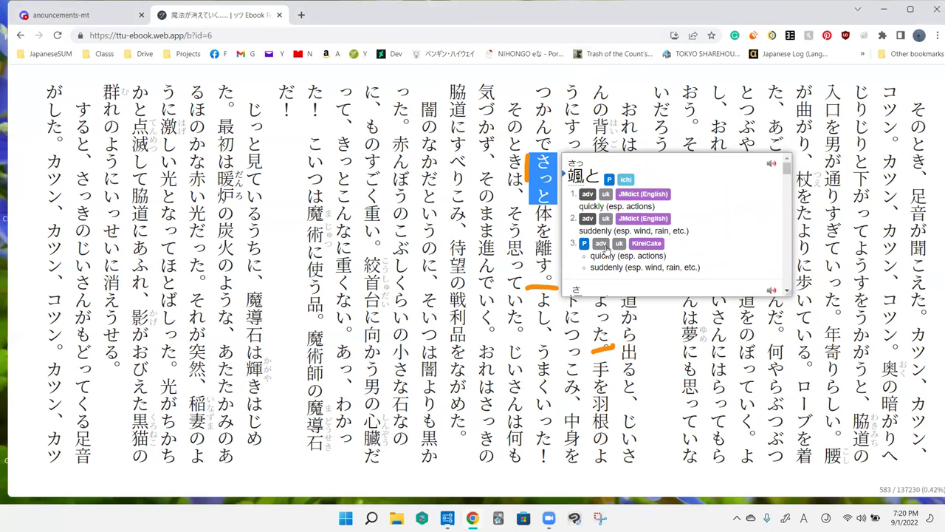
# - Dismiss the さっと popup, undo a stroke by すっ, and draw lines by そう思って
pyautogui.click(502, 77)
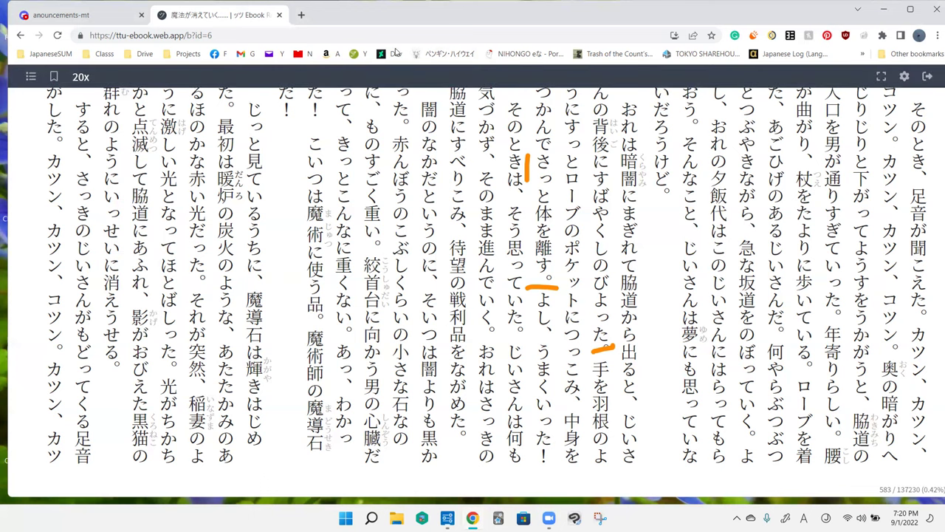
pyautogui.moveTo(561, 122); pyautogui.dragTo(569, 156)
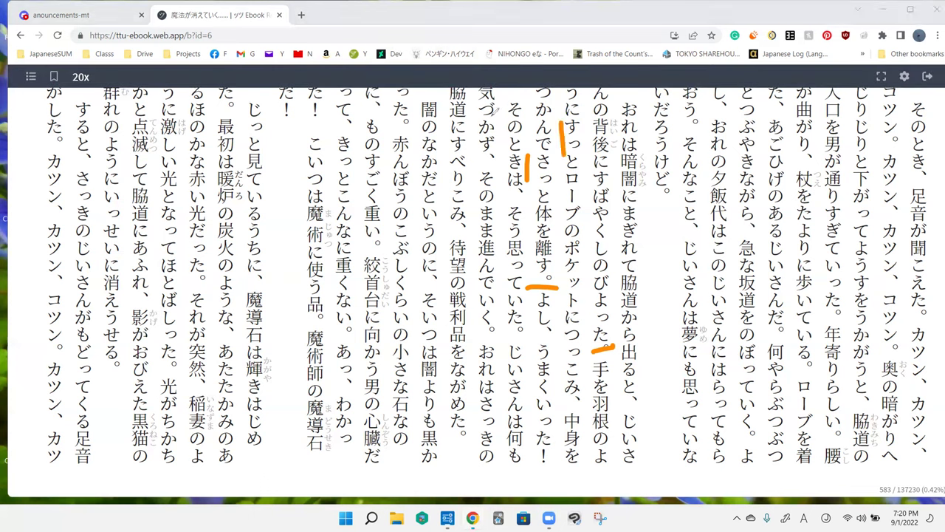
pyautogui.hotkey('ctrl', 'z')
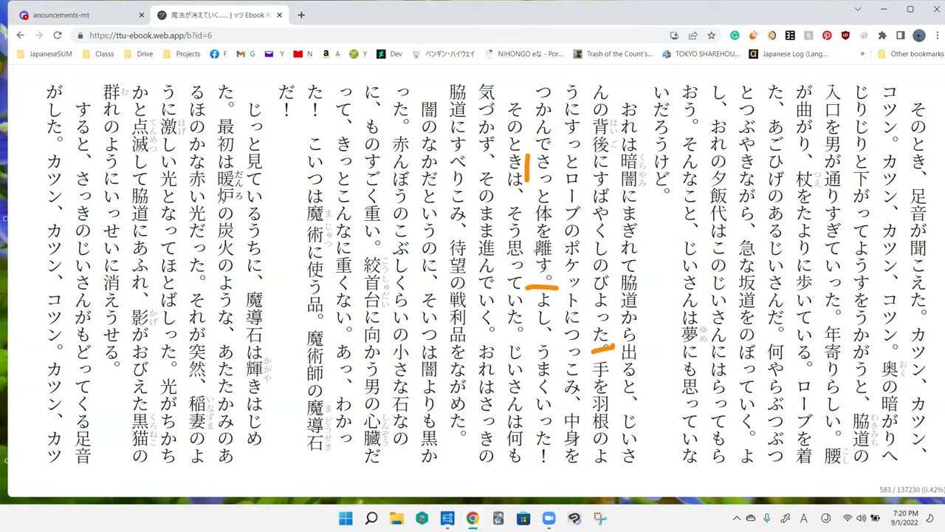
pyautogui.moveTo(526, 210); pyautogui.dragTo(526, 277)
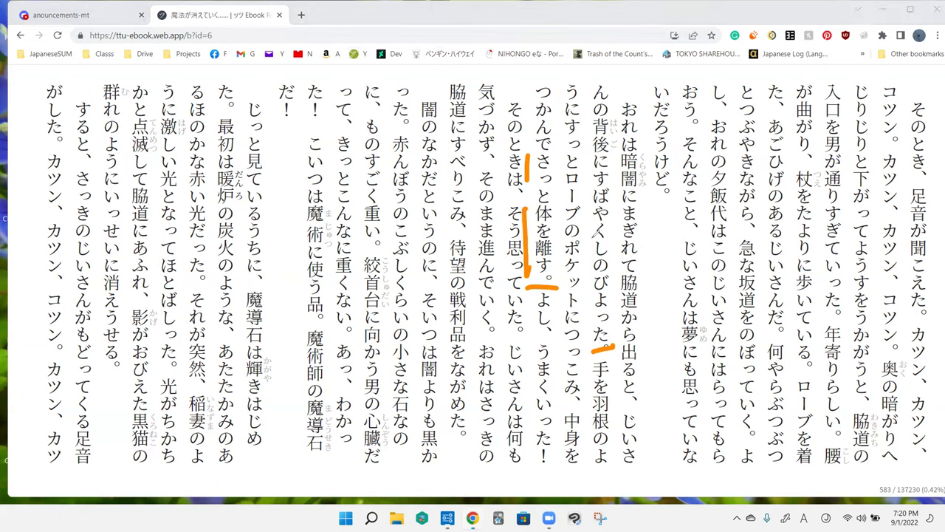
pyautogui.moveTo(576, 227)
pyautogui.mouseDown()
pyautogui.moveTo(672, 217)
pyautogui.moveTo(671, 192)
pyautogui.mouseUp()
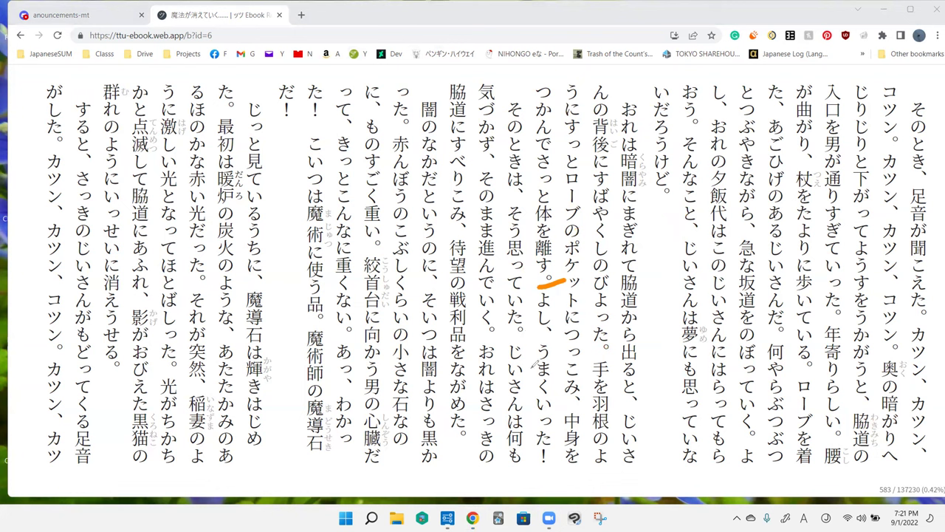
# - Underline the end of うまくいった！, dot beside つっこみ, circle に, and undo a 上 mark
pyautogui.moveTo(532, 466); pyautogui.dragTo(565, 465)
pyautogui.click(559, 397)
pyautogui.moveTo(569, 295); pyautogui.dragTo(583, 325)
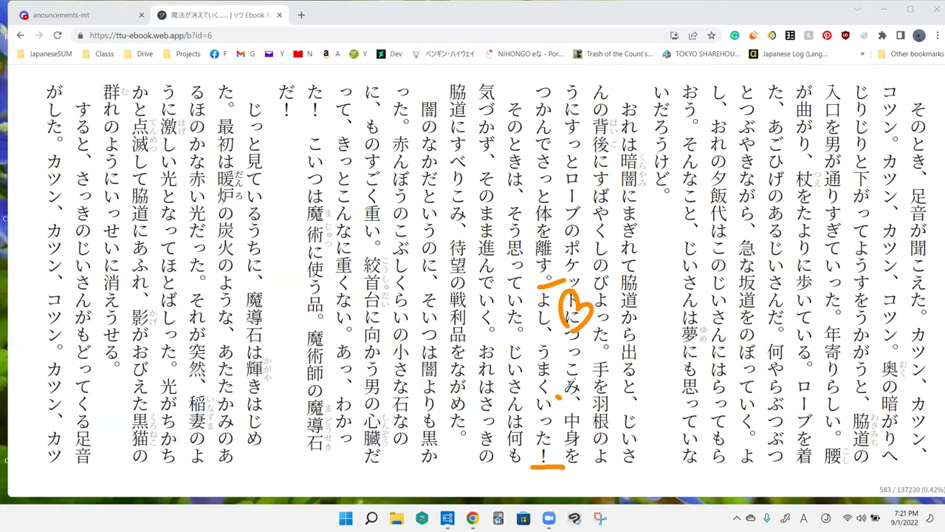
pyautogui.moveTo(567, 367)
pyautogui.mouseDown()
pyautogui.moveTo(600, 367)
pyautogui.moveTo(582, 367)
pyautogui.moveTo(599, 347)
pyautogui.mouseUp()
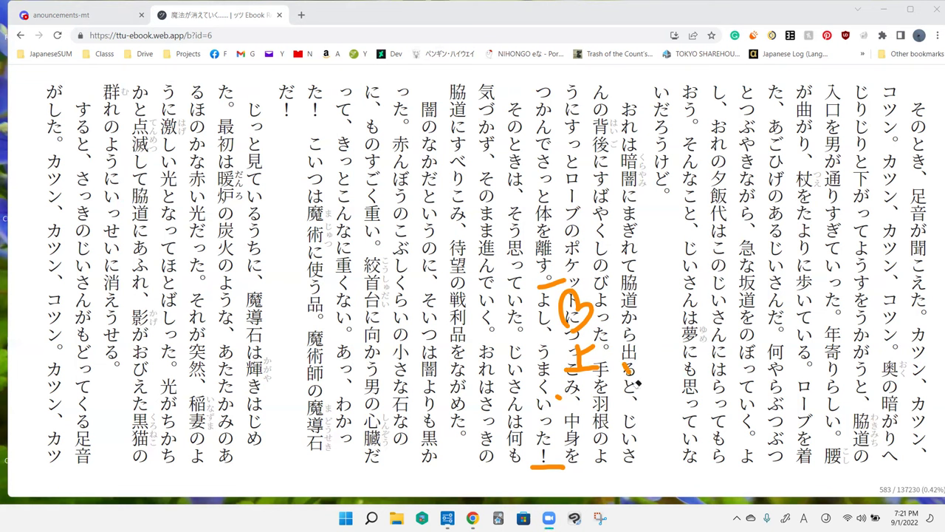
pyautogui.hotkey('ctrl', 'z')
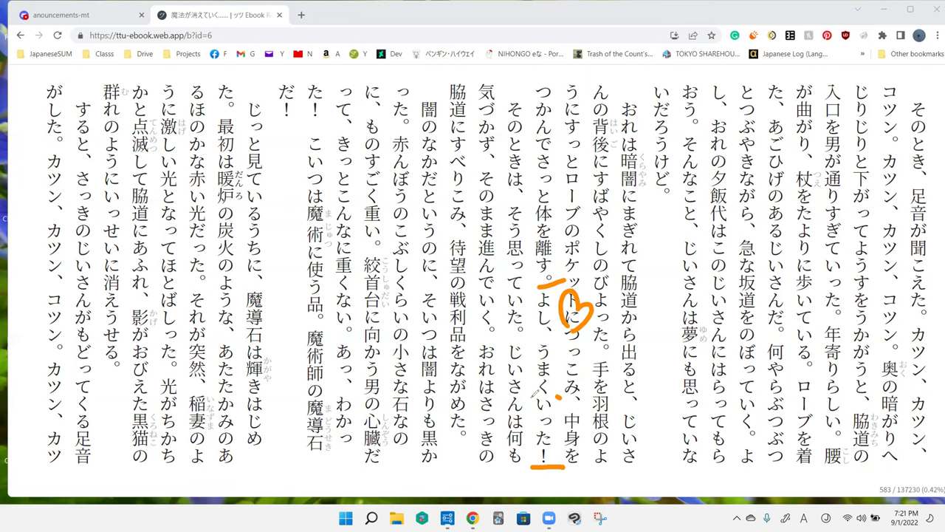
# - Write a 'well done' note beside the text, then erase it
pyautogui.moveTo(580, 361)
pyautogui.mouseDown()
pyautogui.moveTo(643, 345)
pyautogui.moveTo(687, 351)
pyautogui.moveTo(709, 325)
pyautogui.moveTo(752, 338)
pyautogui.mouseUp()
pyautogui.moveTo(526, 347); pyautogui.dragTo(542, 395)
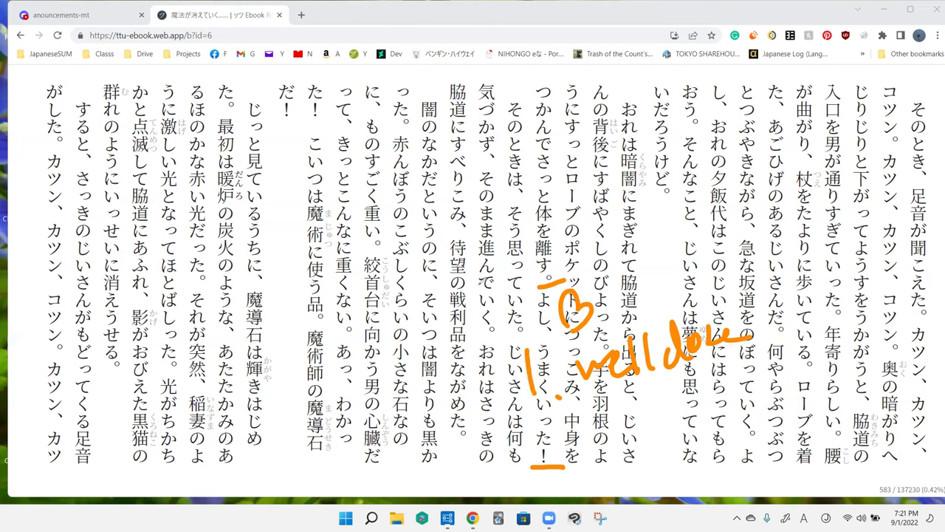
pyautogui.moveTo(577, 369); pyautogui.dragTo(749, 336)
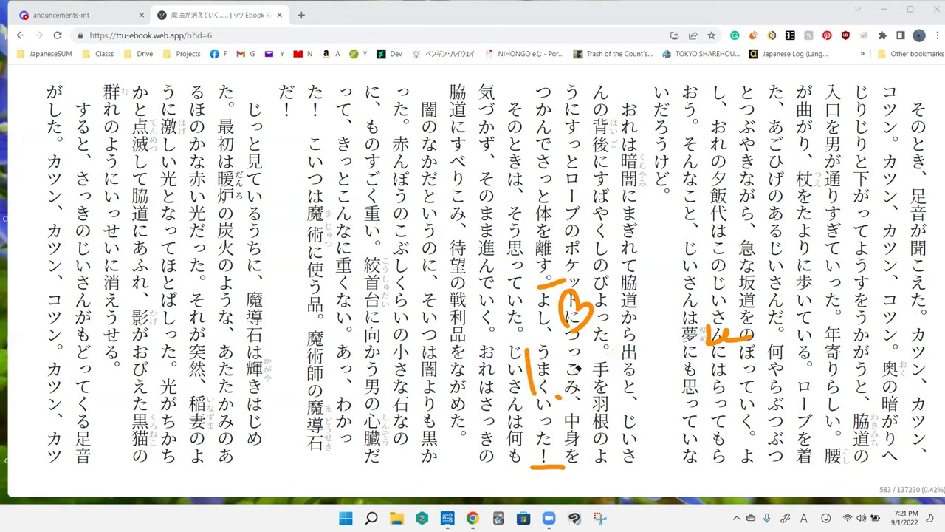
pyautogui.moveTo(550, 373); pyautogui.dragTo(526, 370)
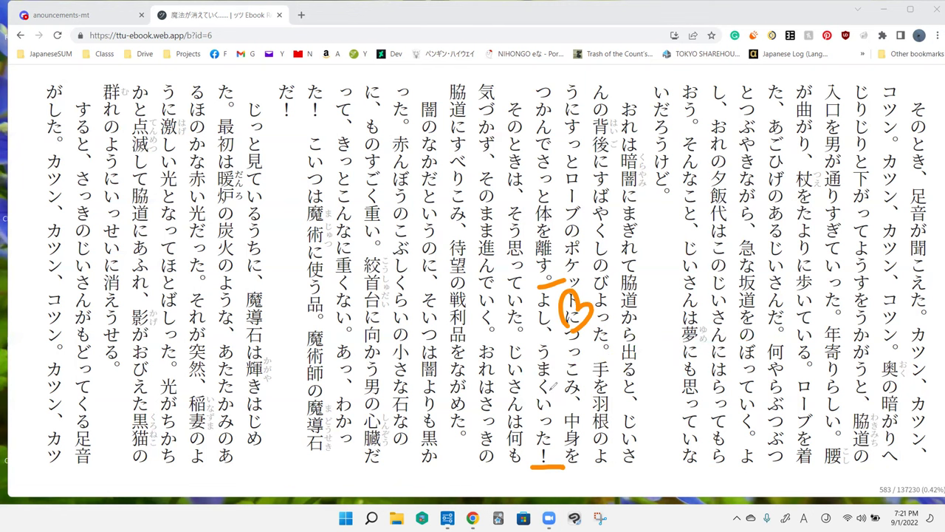
# - Look up うまくいった ('to go smoothly'), dismiss the popup, and clear the pen marks
pyautogui.click(548, 394)
pyautogui.keyDown('shift'); pyautogui.click(544, 353); pyautogui.keyUp('shift')
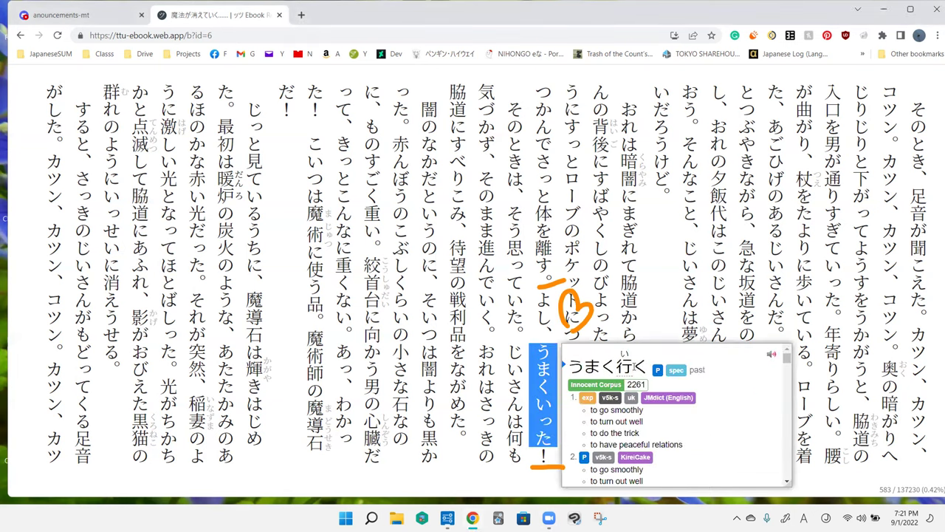
pyautogui.click(629, 367)
pyautogui.press('Escape')
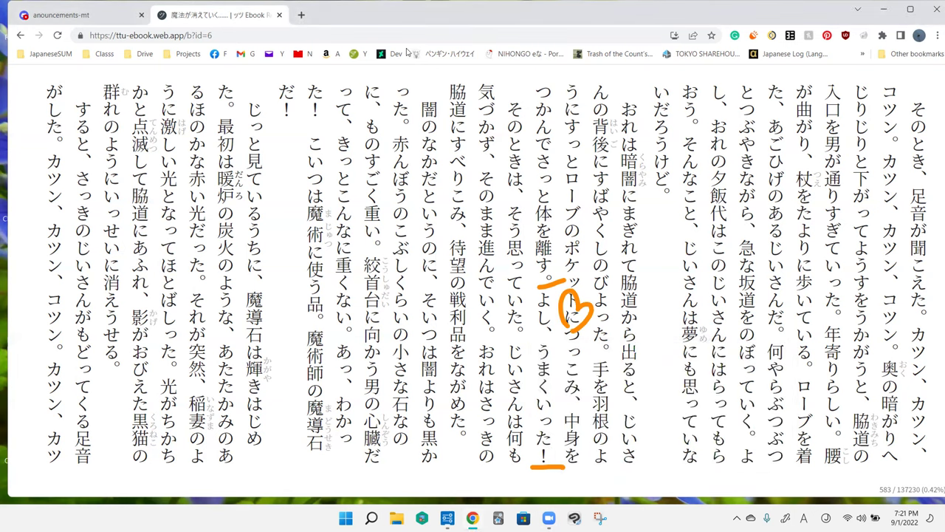
pyautogui.hotkey('ctrl', 'z')
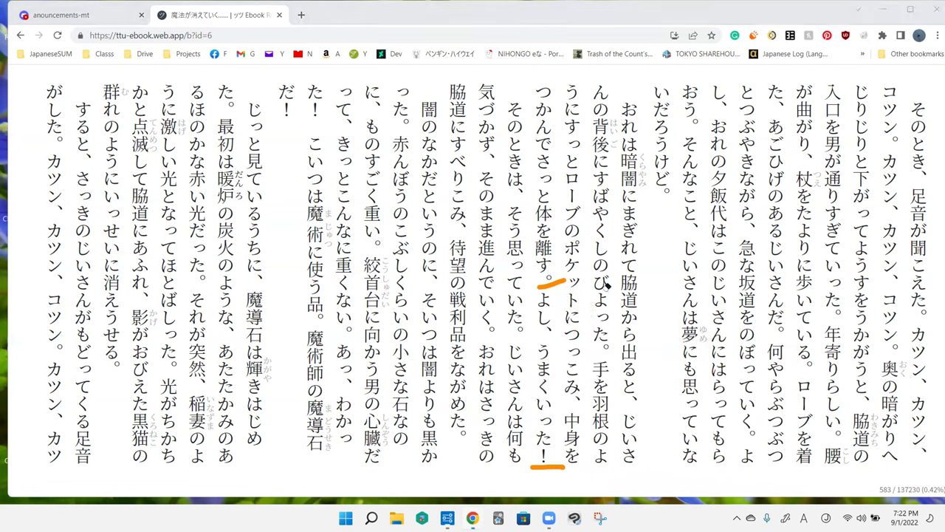
# - Undo the leftover marks, underline 進んでいく。 and flag the 気づかず column top
pyautogui.hotkey('ctrl', 'z')
pyautogui.hotkey('ctrl', 'z')
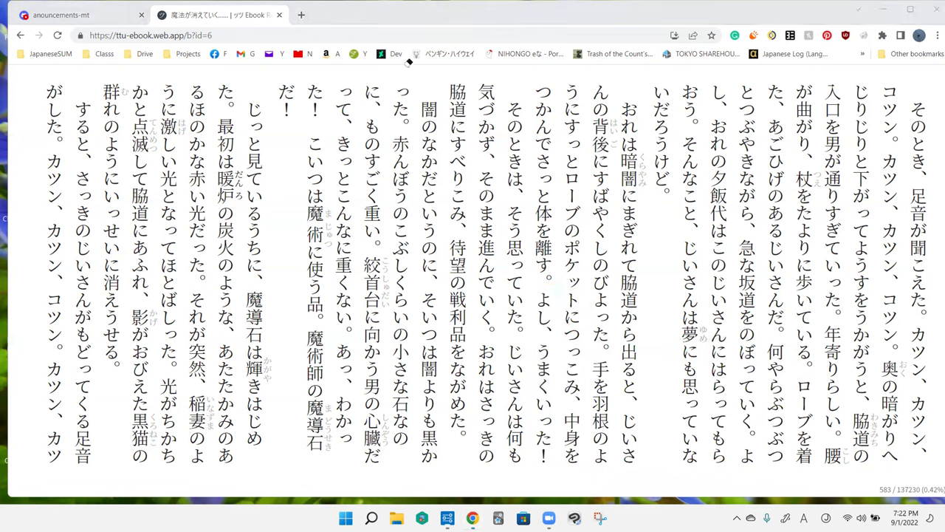
pyautogui.moveTo(475, 334); pyautogui.dragTo(503, 338)
pyautogui.moveTo(476, 71); pyautogui.dragTo(496, 68)
pyautogui.click(555, 376)
# - Box the そのときは、そう思っていた sentence and add a tick and heart
pyautogui.moveTo(467, 78); pyautogui.dragTo(477, 336)
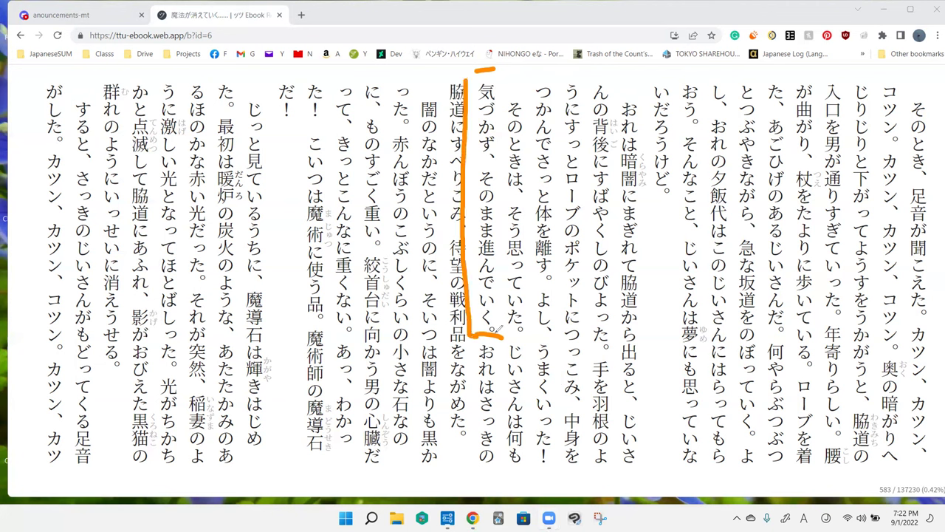
pyautogui.moveTo(467, 81)
pyautogui.mouseDown()
pyautogui.moveTo(480, 68)
pyautogui.moveTo(517, 139)
pyautogui.moveTo(513, 275)
pyautogui.moveTo(524, 314)
pyautogui.moveTo(506, 337)
pyautogui.mouseUp()
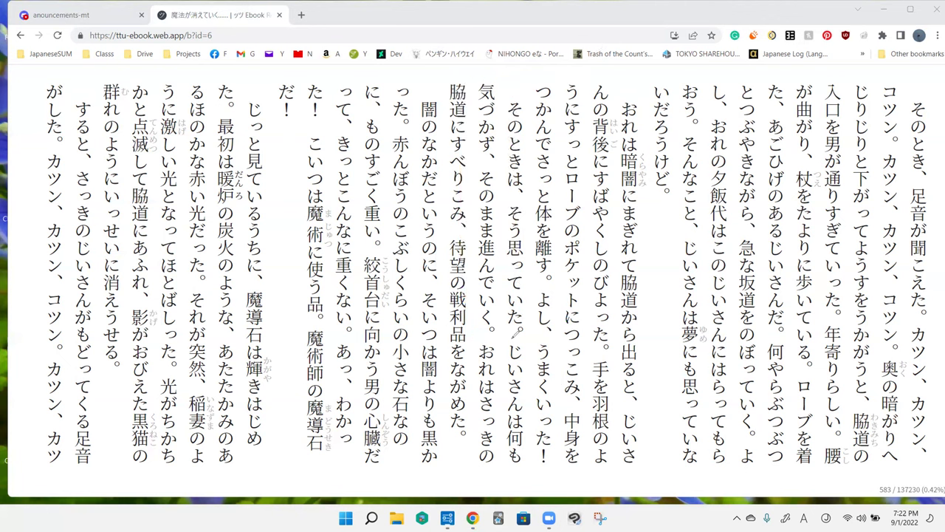
pyautogui.moveTo(511, 325)
pyautogui.mouseDown()
pyautogui.moveTo(533, 329)
pyautogui.moveTo(533, 151)
pyautogui.moveTo(517, 78)
pyautogui.moveTo(494, 122)
pyautogui.moveTo(487, 288)
pyautogui.moveTo(499, 333)
pyautogui.mouseUp()
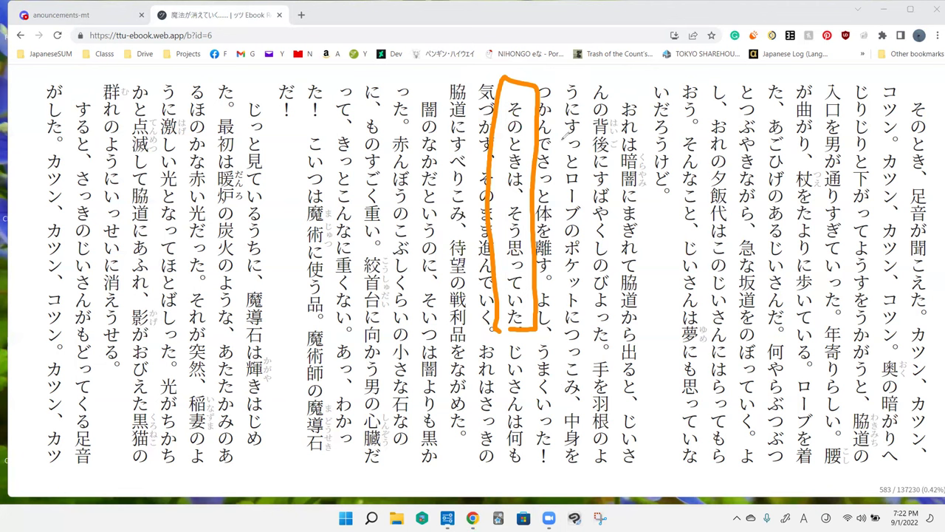
pyautogui.moveTo(497, 139); pyautogui.dragTo(497, 169)
pyautogui.moveTo(573, 168)
pyautogui.mouseDown()
pyautogui.moveTo(562, 133)
pyautogui.moveTo(583, 174)
pyautogui.mouseUp()
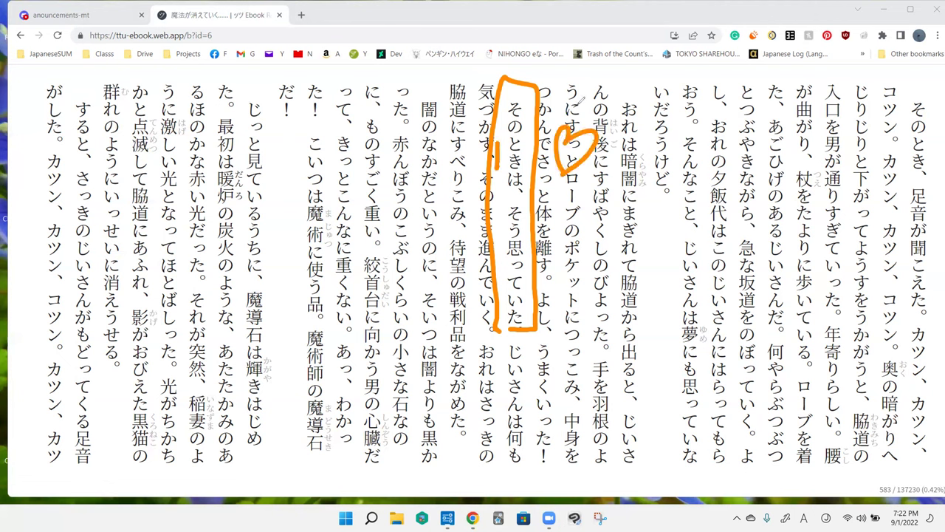
pyautogui.moveTo(576, 90); pyautogui.dragTo(570, 107)
# - Add more hearts and a long loop, wipe all ink, then underline 思っていた。
pyautogui.moveTo(587, 116); pyautogui.dragTo(613, 118)
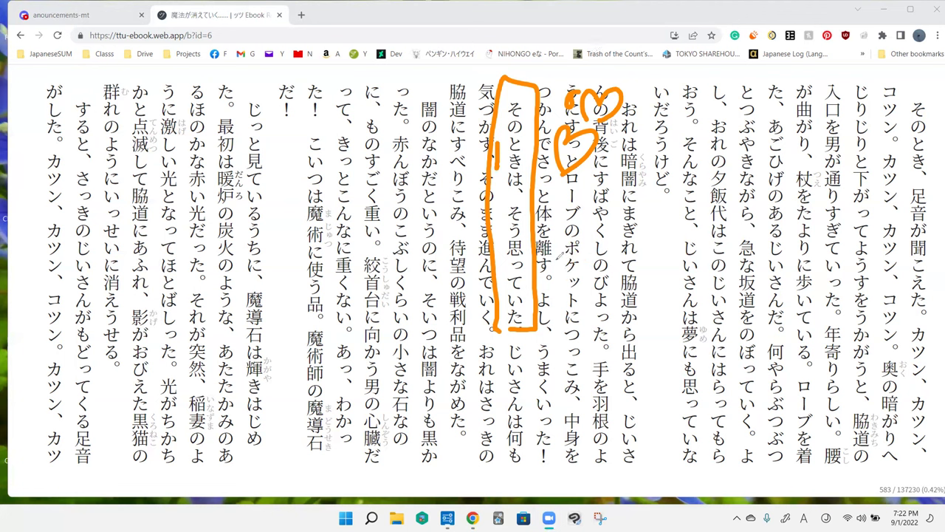
pyautogui.moveTo(553, 258); pyautogui.dragTo(591, 262)
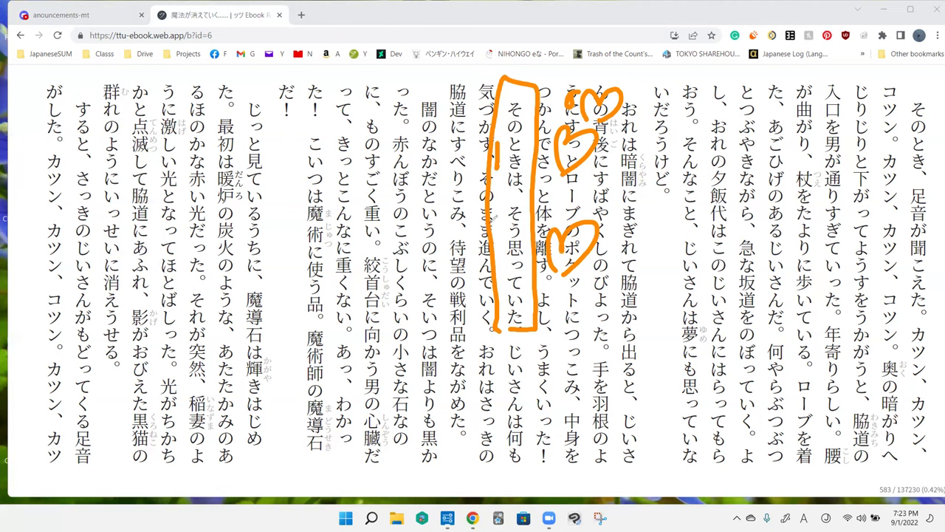
pyautogui.moveTo(505, 198)
pyautogui.mouseDown()
pyautogui.moveTo(502, 235)
pyautogui.moveTo(539, 186)
pyautogui.moveTo(552, 198)
pyautogui.mouseUp()
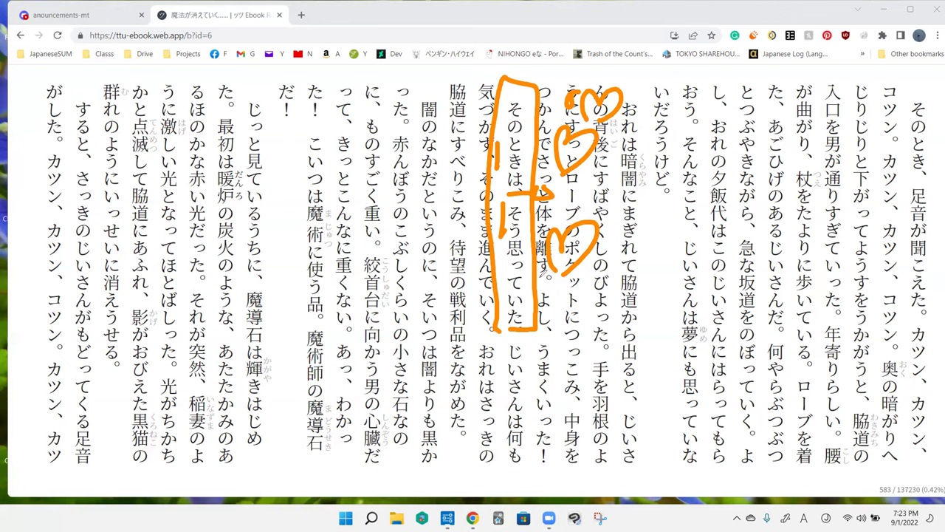
pyautogui.moveTo(538, 277)
pyautogui.mouseDown()
pyautogui.moveTo(520, 484)
pyautogui.moveTo(557, 280)
pyautogui.mouseUp()
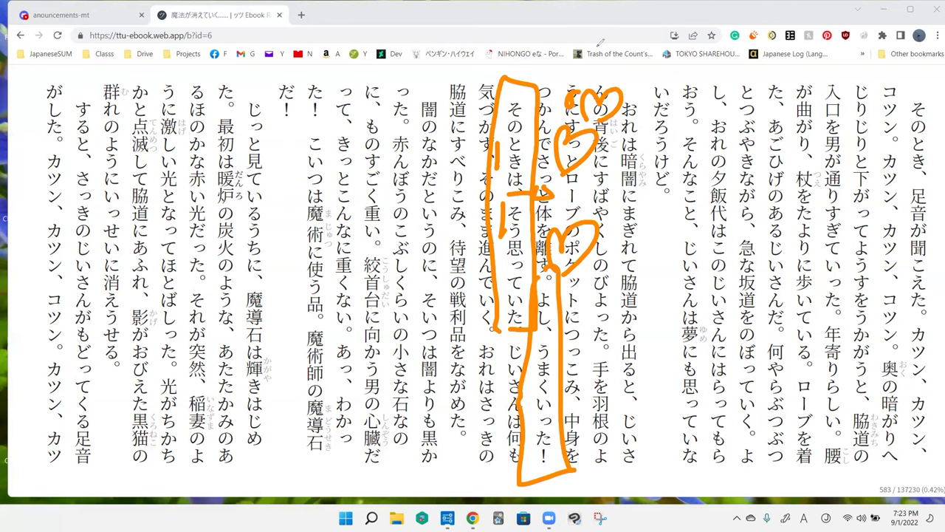
pyautogui.press('Escape')
pyautogui.moveTo(505, 329)
pyautogui.mouseDown()
pyautogui.moveTo(540, 327)
pyautogui.moveTo(477, 336)
pyautogui.mouseUp()
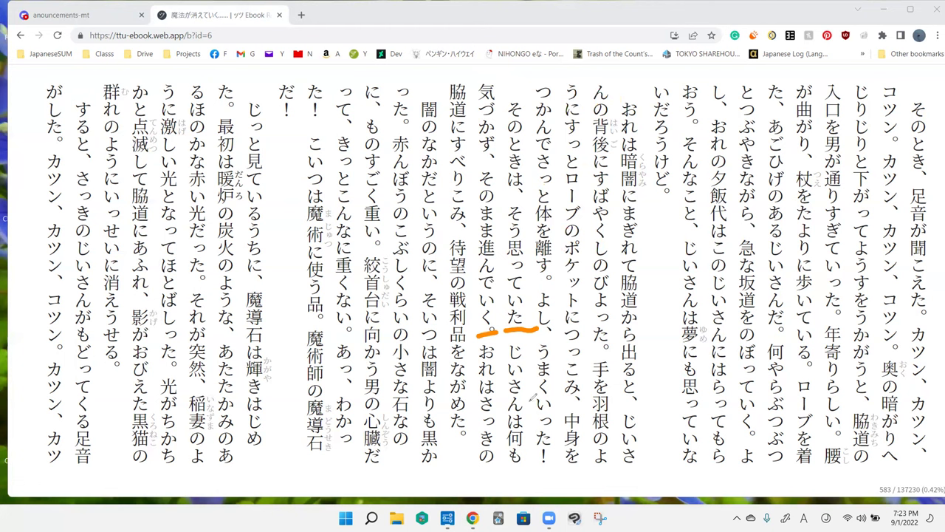
# - Underline 進んでいく。 and ながめた。, and circle 進 with the orange pen
pyautogui.moveTo(482, 232); pyautogui.dragTo(468, 184)
pyautogui.moveTo(484, 329); pyautogui.dragTo(515, 332)
pyautogui.moveTo(472, 432); pyautogui.dragTo(452, 446)
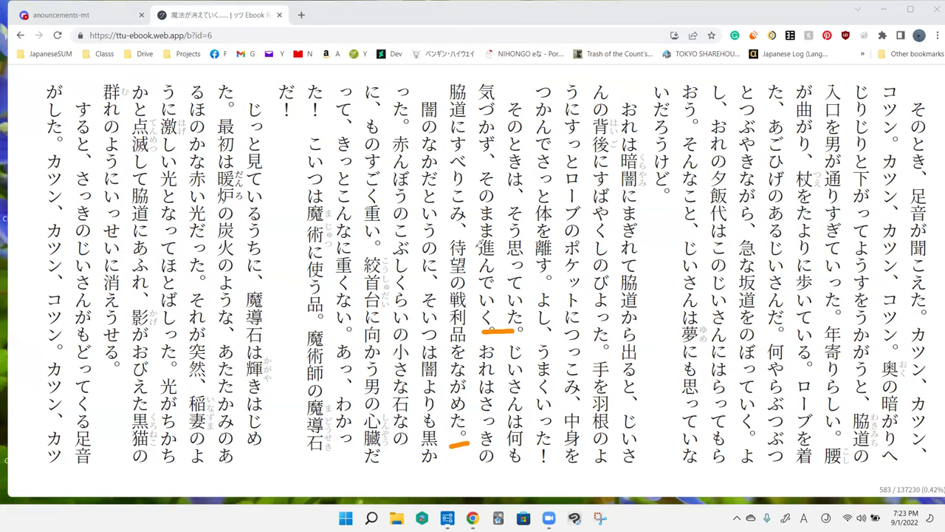
pyautogui.moveTo(488, 235)
pyautogui.mouseDown()
pyautogui.moveTo(489, 258)
pyautogui.moveTo(508, 243)
pyautogui.mouseUp()
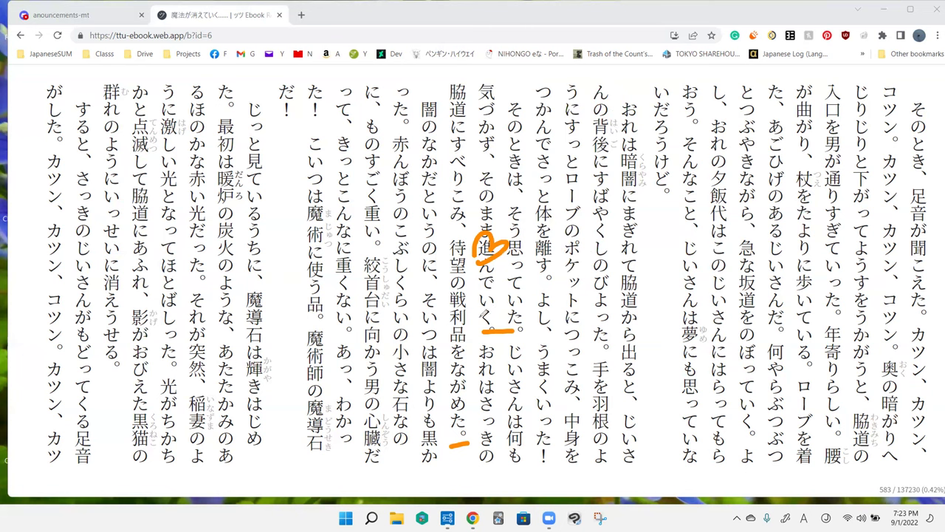
pyautogui.moveTo(475, 300); pyautogui.dragTo(486, 313)
# - Look up 戦利品 and 脇道 ('side road') with Yomichan, closing each popup
pyautogui.press('shift')
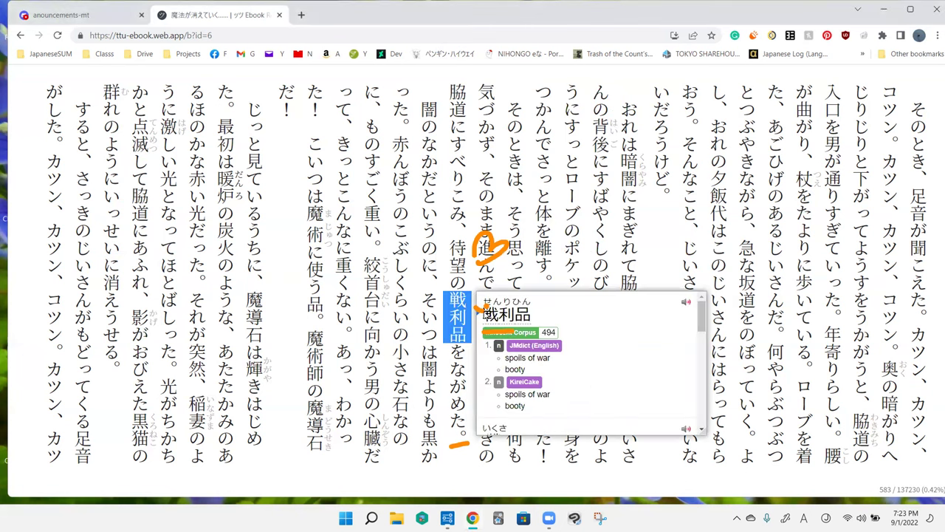
pyautogui.click(657, 253)
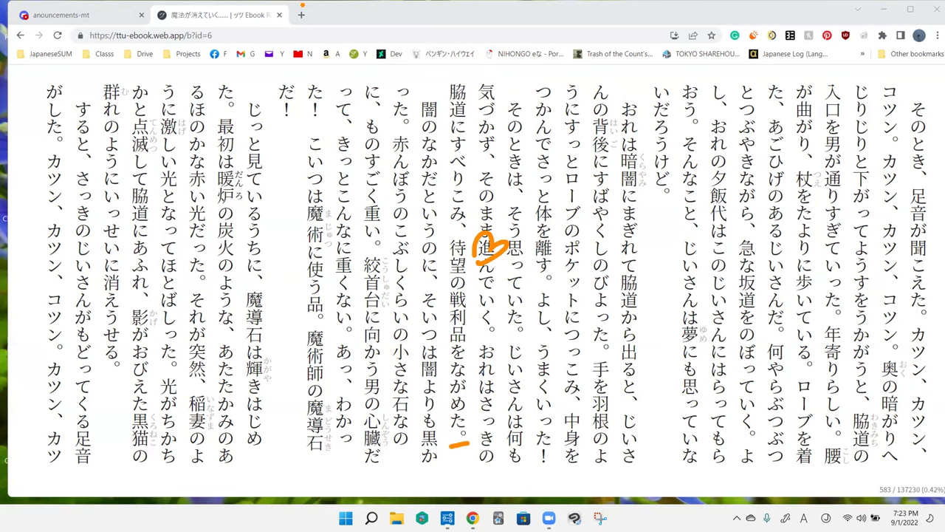
pyautogui.press('shift')
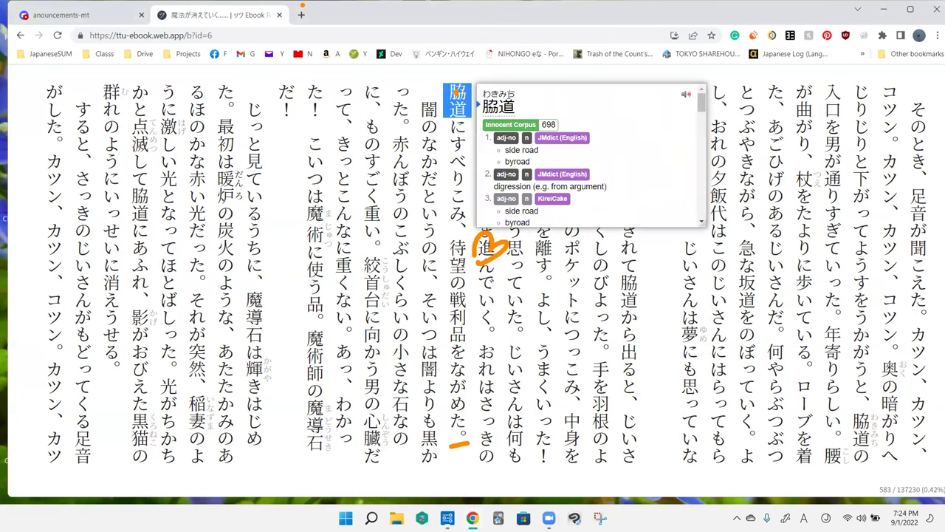
pyautogui.press('Escape')
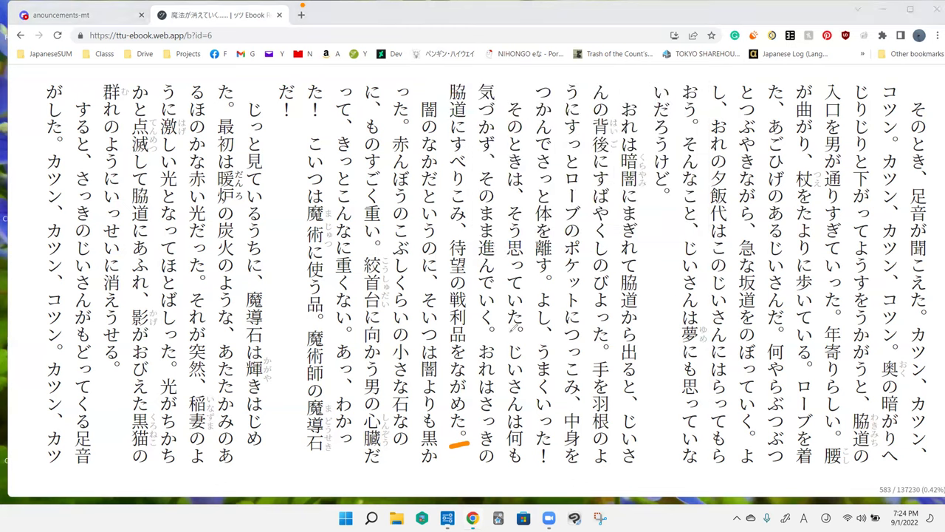
# - Underline 進んでいく。, draw hearts over ず, じいさんは and 闇より, then clear all ink
pyautogui.moveTo(479, 332); pyautogui.dragTo(517, 330)
pyautogui.moveTo(490, 162); pyautogui.dragTo(502, 186)
pyautogui.moveTo(496, 388); pyautogui.dragTo(521, 428)
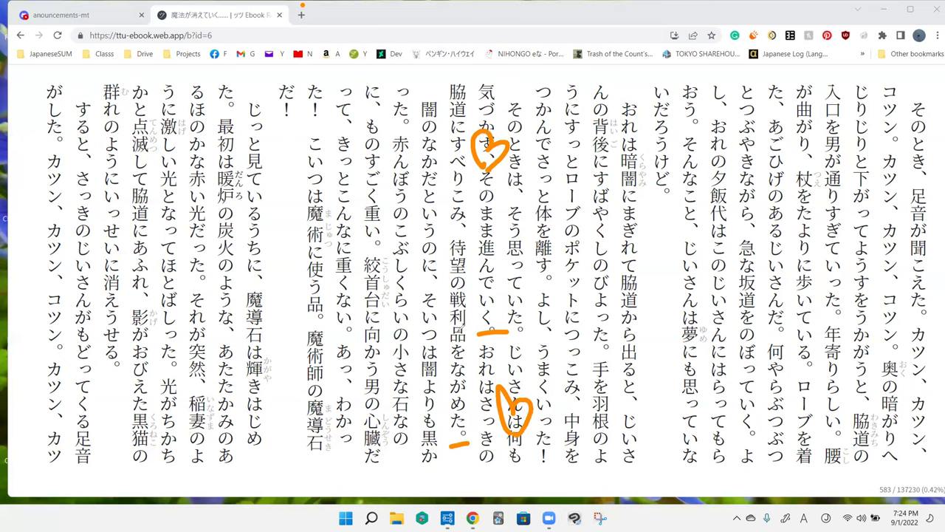
pyautogui.moveTo(413, 369); pyautogui.dragTo(435, 398)
pyautogui.moveTo(414, 271)
pyautogui.mouseDown()
pyautogui.moveTo(443, 314)
pyautogui.moveTo(435, 310)
pyautogui.mouseUp()
pyautogui.moveTo(472, 244); pyautogui.dragTo(502, 266)
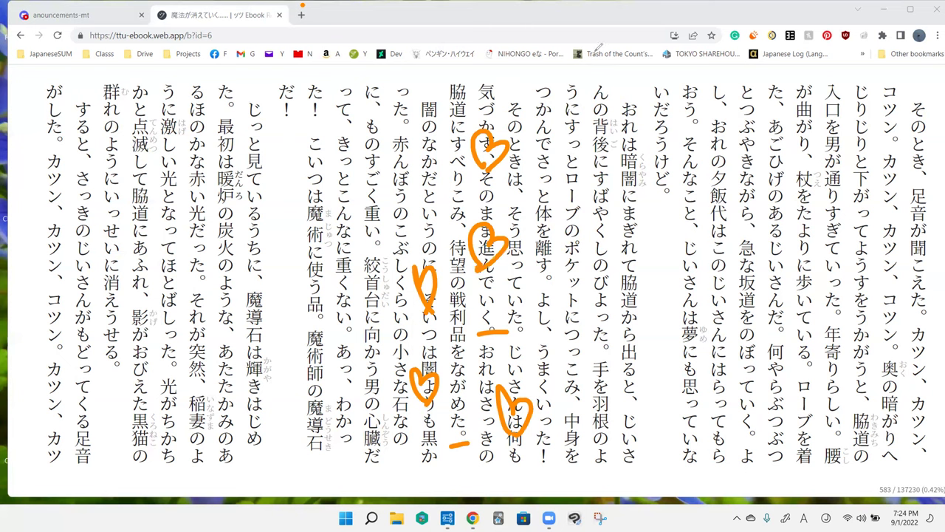
pyautogui.press('Escape')
# - Mark 待望, look up its meaning 'long-awaited', then close the popup
pyautogui.moveTo(447, 232); pyautogui.dragTo(443, 277)
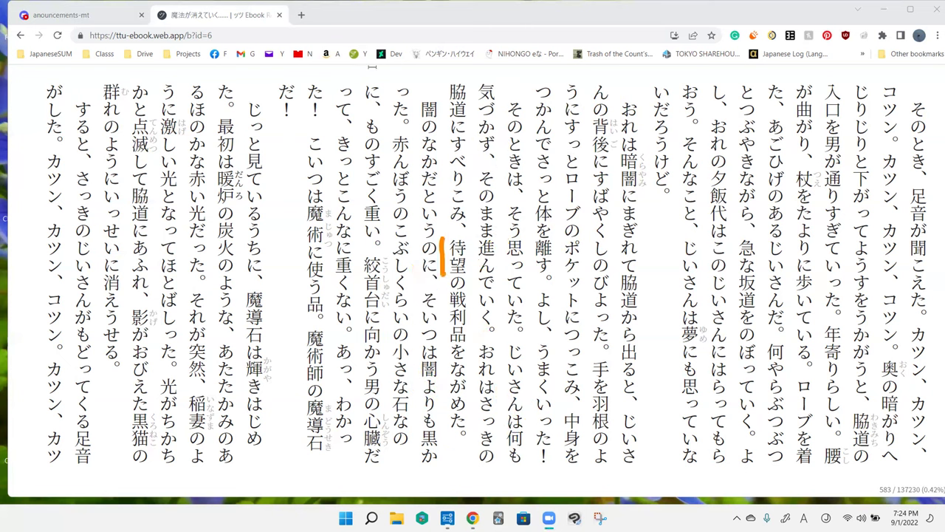
pyautogui.keyDown('shift'); pyautogui.click(456, 247); pyautogui.keyUp('shift')
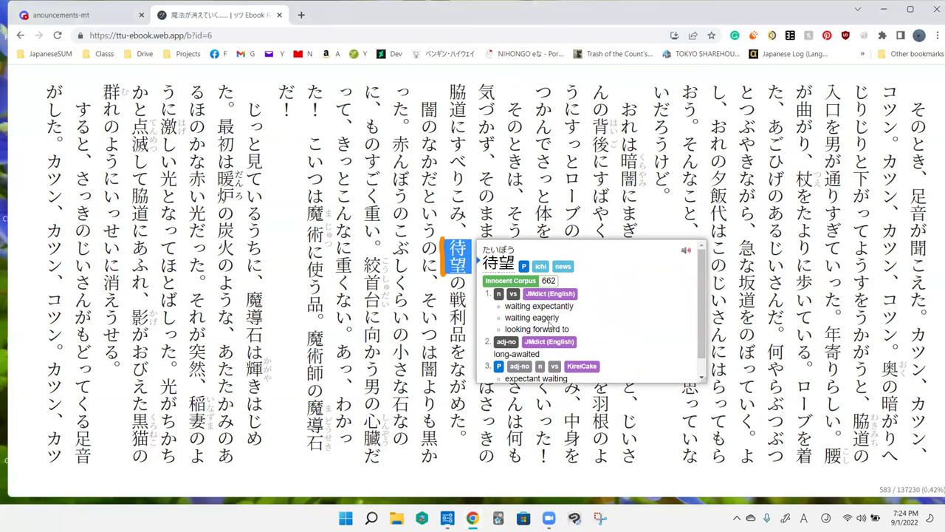
pyautogui.press('Escape')
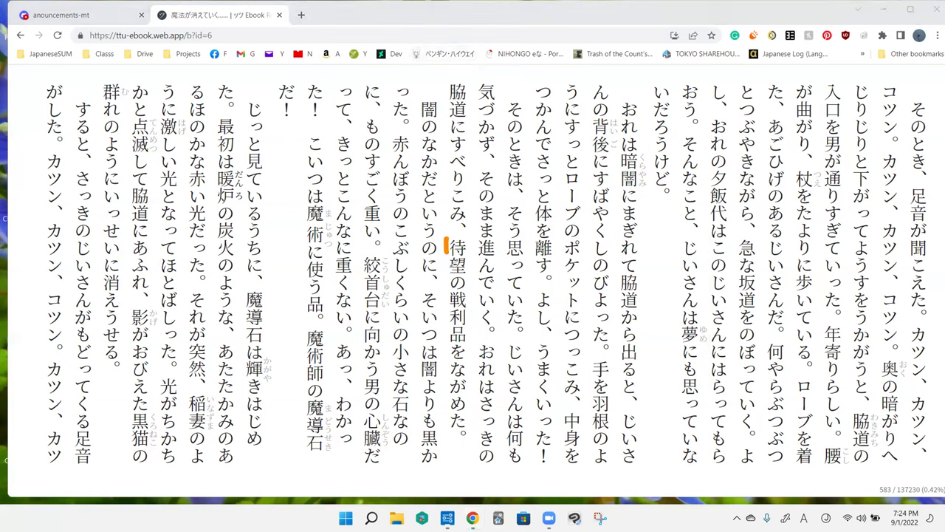
# - Flag the 闇のなか and 赤んぼう sentence starts, and circle 戦利品, then undo the circle
pyautogui.moveTo(447, 244); pyautogui.dragTo(448, 273)
pyautogui.moveTo(415, 92); pyautogui.dragTo(449, 93)
pyautogui.moveTo(384, 127); pyautogui.dragTo(410, 124)
pyautogui.moveTo(443, 291)
pyautogui.mouseDown()
pyautogui.moveTo(443, 322)
pyautogui.moveTo(469, 351)
pyautogui.moveTo(451, 325)
pyautogui.mouseUp()
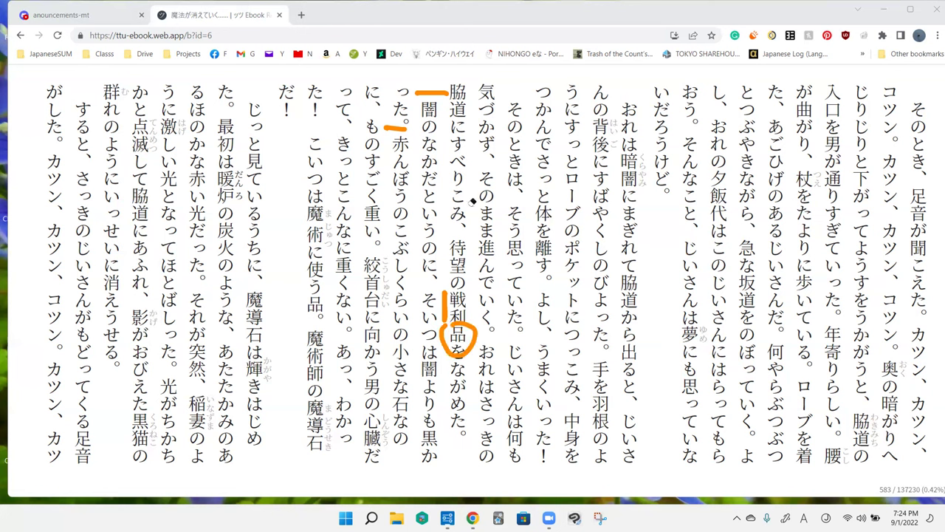
pyautogui.hotkey('ctrl', 'z')
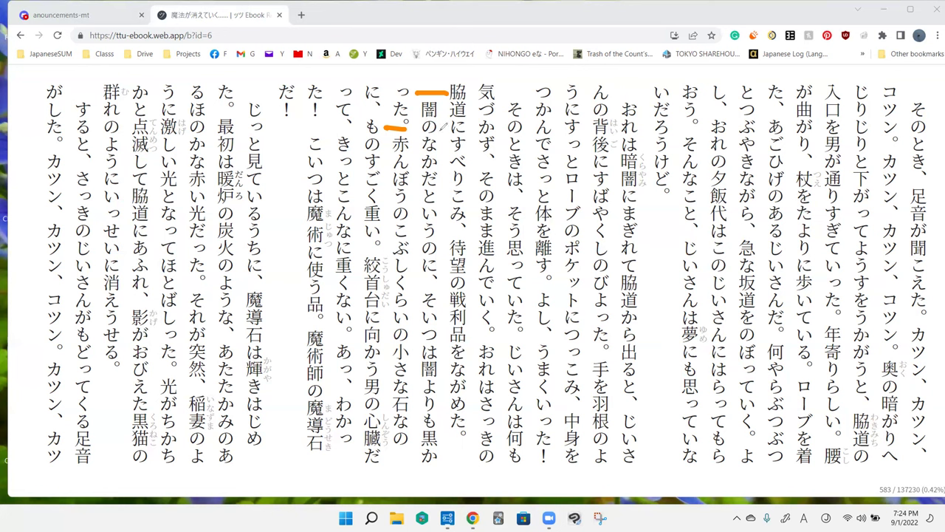
pyautogui.click(444, 167)
# - Stroke the 赤んぼう start and the 重い sentence end, and sketch a heart near のに
pyautogui.moveTo(396, 127); pyautogui.dragTo(418, 133)
pyautogui.moveTo(355, 255); pyautogui.dragTo(390, 253)
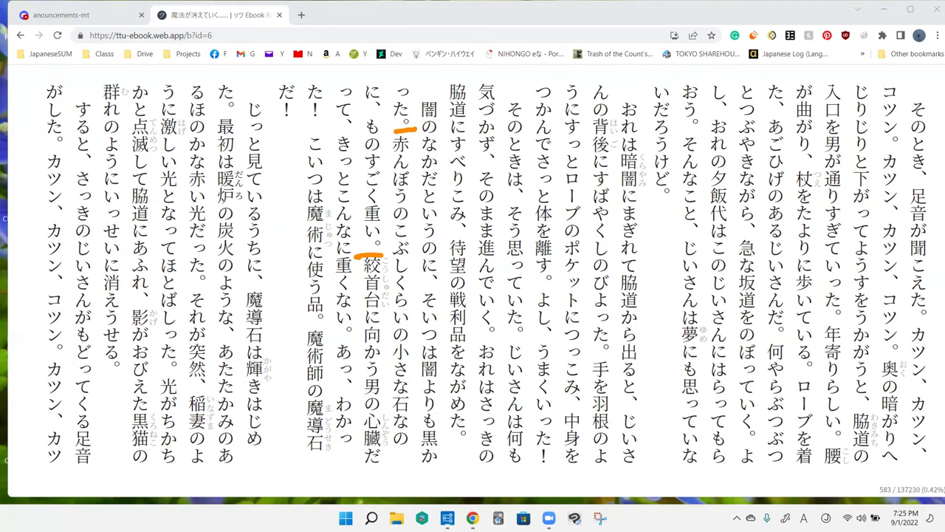
pyautogui.moveTo(422, 206); pyautogui.dragTo(422, 230)
pyautogui.moveTo(418, 283)
pyautogui.mouseDown()
pyautogui.moveTo(425, 294)
pyautogui.moveTo(432, 244)
pyautogui.moveTo(439, 295)
pyautogui.mouseUp()
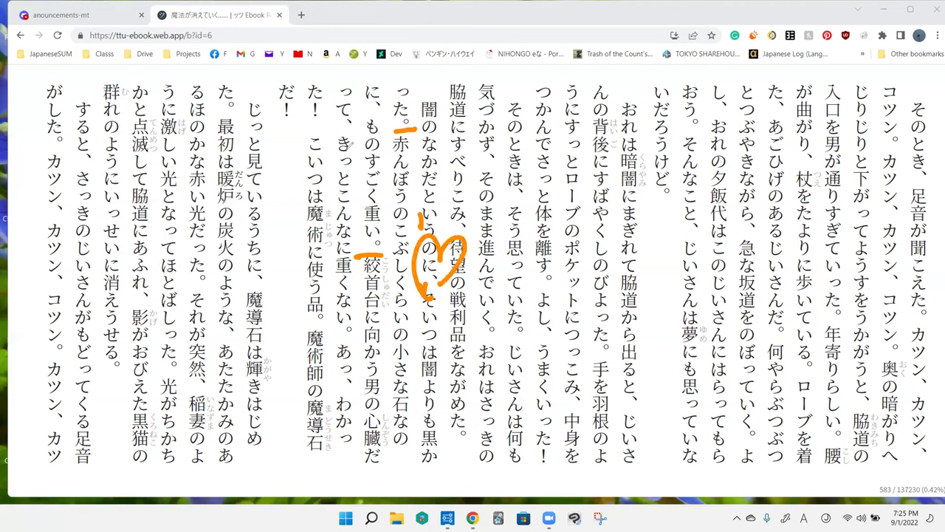
pyautogui.moveTo(344, 198)
pyautogui.mouseDown()
pyautogui.moveTo(333, 164)
pyautogui.moveTo(369, 199)
pyautogui.mouseUp()
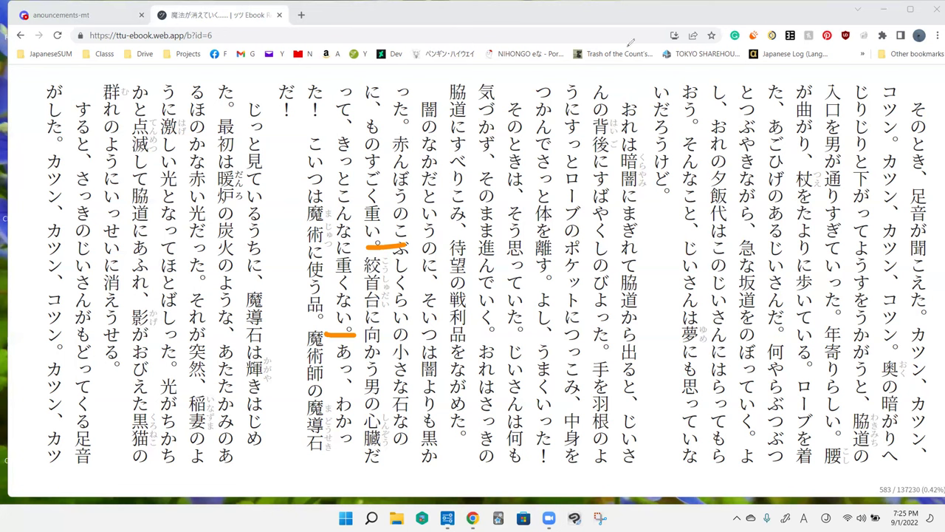
# - Mark the 重くない sentence end, undo earlier marks, and draw a line beside 絞首台
pyautogui.hotkey('ctrl', 'z')
pyautogui.hotkey('ctrl', 'z')
pyautogui.moveTo(339, 338); pyautogui.dragTo(365, 331)
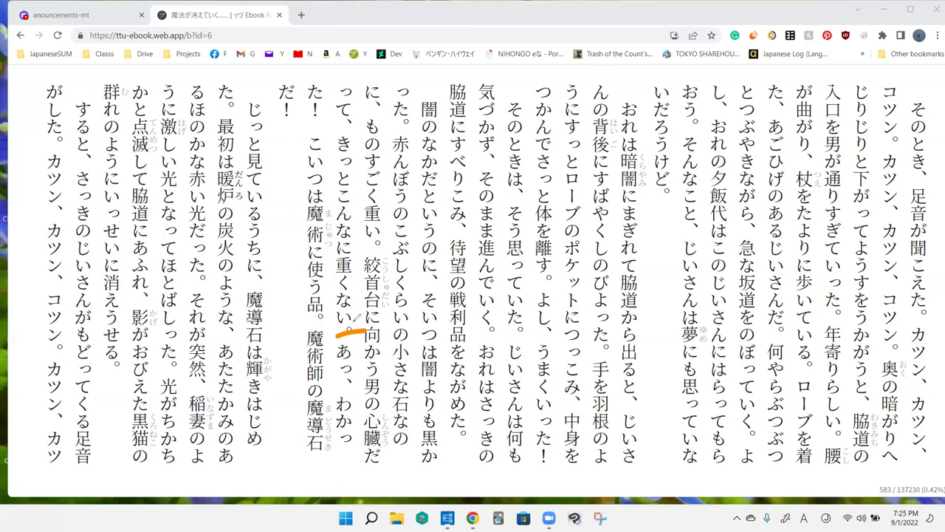
pyautogui.moveTo(362, 254); pyautogui.dragTo(362, 312)
# - Doodle a stick figure over the upper text, then undo it and the remaining ink
pyautogui.moveTo(524, 81)
pyautogui.mouseDown()
pyautogui.moveTo(543, 222)
pyautogui.moveTo(550, 130)
pyautogui.moveTo(533, 177)
pyautogui.moveTo(541, 302)
pyautogui.mouseUp()
pyautogui.moveTo(543, 226); pyautogui.dragTo(497, 274)
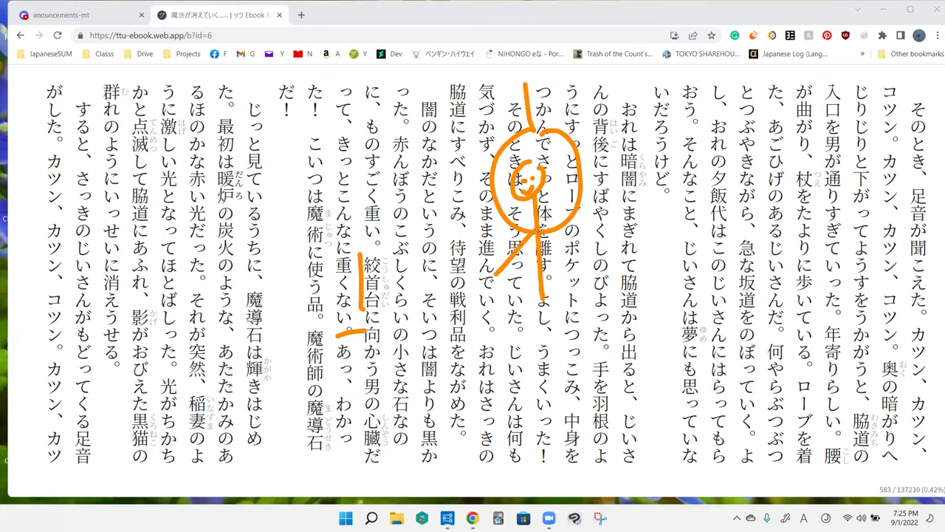
pyautogui.moveTo(541, 299)
pyautogui.mouseDown()
pyautogui.moveTo(523, 325)
pyautogui.moveTo(578, 323)
pyautogui.mouseUp()
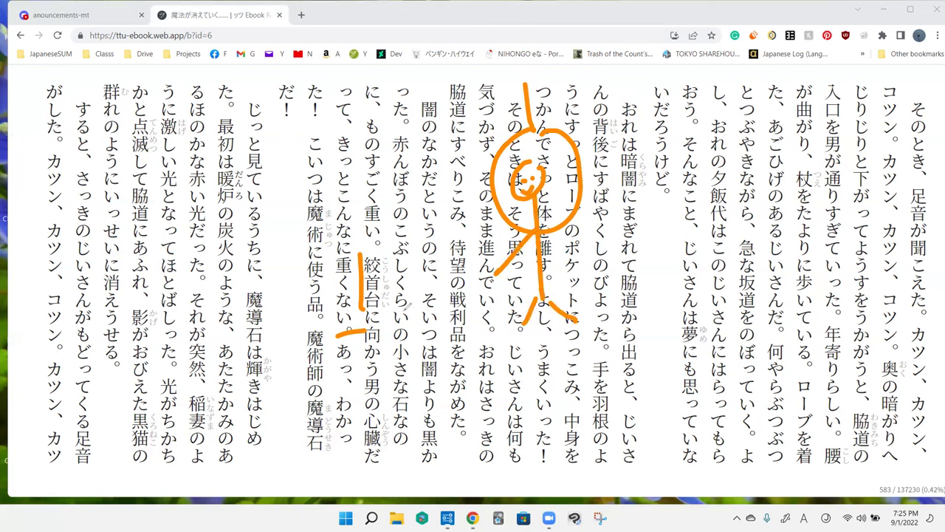
pyautogui.moveTo(396, 295)
pyautogui.mouseDown()
pyautogui.moveTo(398, 327)
pyautogui.moveTo(408, 328)
pyautogui.mouseUp()
pyautogui.hotkey('ctrl', 'z')
pyautogui.hotkey('ctrl', 'z')
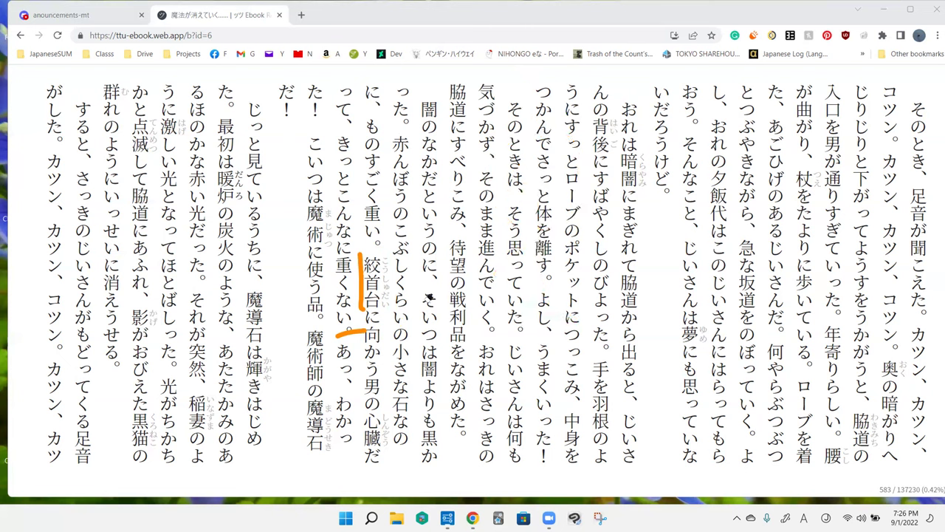
pyautogui.hotkey('ctrl', 'z')
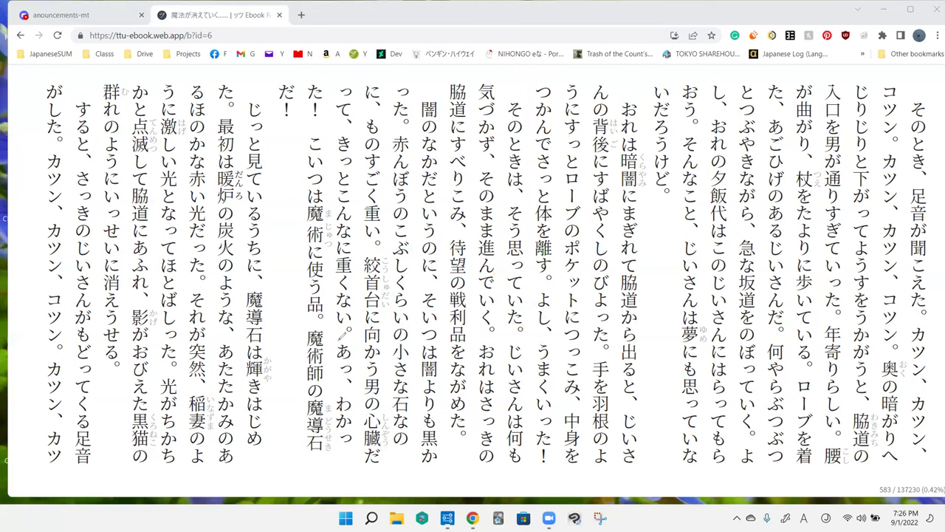
# - Stroke the ends of the 重くない, た！ and 品。 sentences, undoing two stray marks
pyautogui.moveTo(339, 336); pyautogui.dragTo(360, 338)
pyautogui.moveTo(298, 120); pyautogui.dragTo(320, 122)
pyautogui.moveTo(303, 319); pyautogui.dragTo(323, 325)
pyautogui.hotkey('ctrl', 'z')
pyautogui.hotkey('ctrl', 'z')
# - Write ひん beside 品 and draw a line from 戦利品 connecting to it
pyautogui.moveTo(331, 288)
pyautogui.mouseDown()
pyautogui.moveTo(360, 295)
pyautogui.moveTo(342, 332)
pyautogui.moveTo(353, 341)
pyautogui.mouseUp()
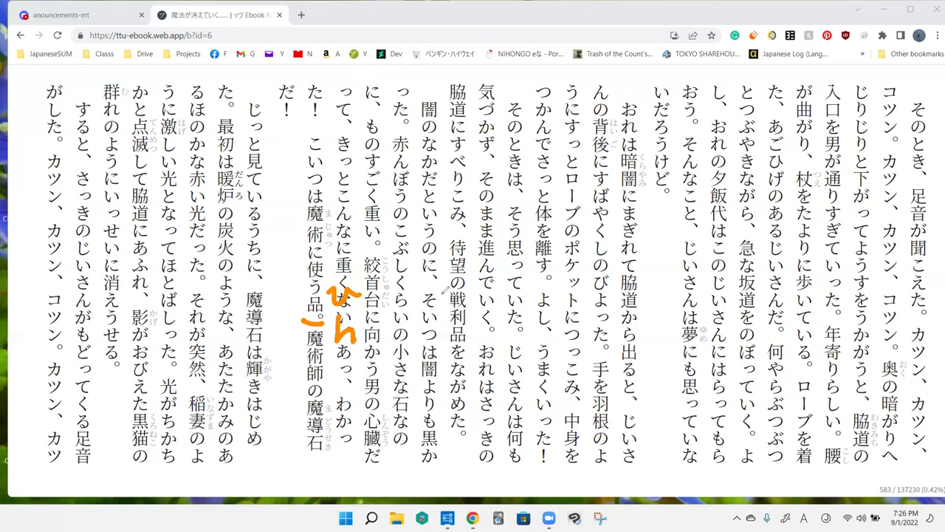
pyautogui.moveTo(443, 289); pyautogui.dragTo(450, 354)
pyautogui.moveTo(443, 317); pyautogui.dragTo(373, 324)
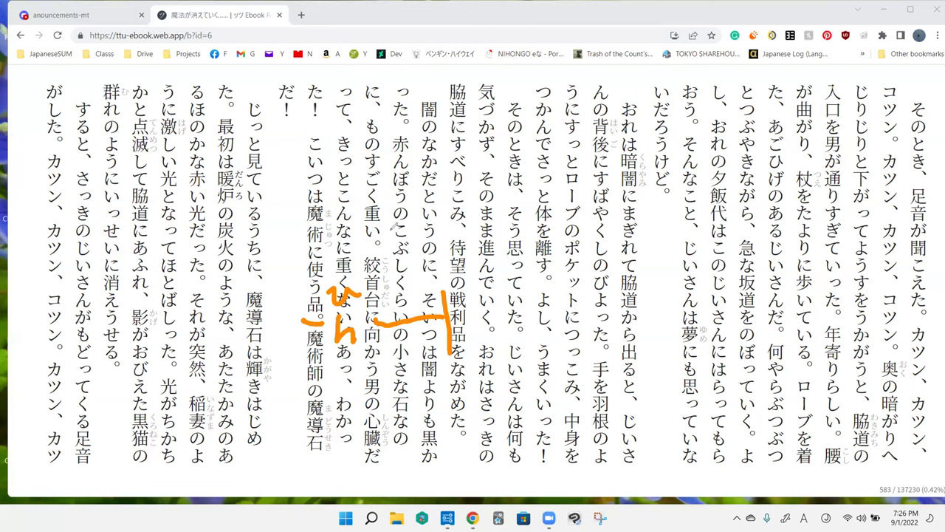
# - Draw a heart over the 赤んぼう line, an X near もの, and a zigzag
pyautogui.moveTo(385, 103); pyautogui.dragTo(405, 147)
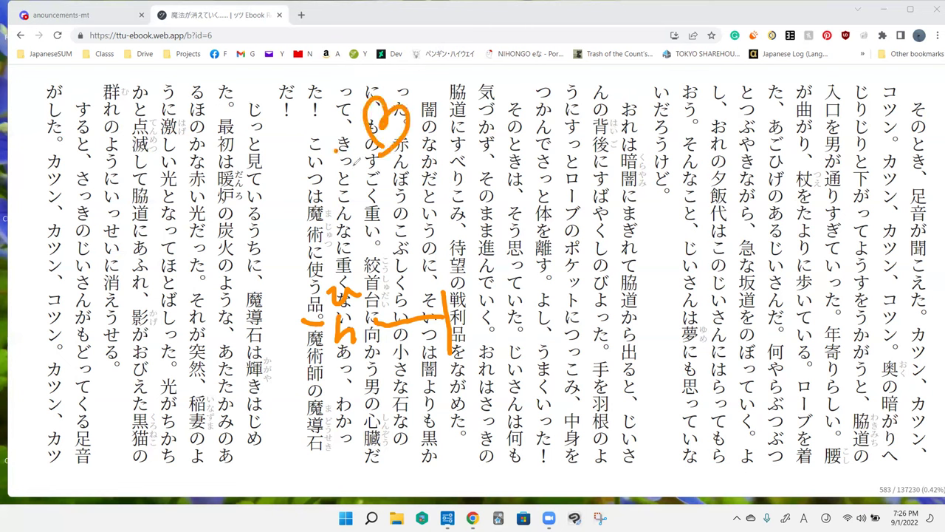
pyautogui.moveTo(336, 151)
pyautogui.mouseDown()
pyautogui.moveTo(355, 178)
pyautogui.moveTo(336, 185)
pyautogui.mouseUp()
pyautogui.moveTo(366, 237); pyautogui.dragTo(446, 211)
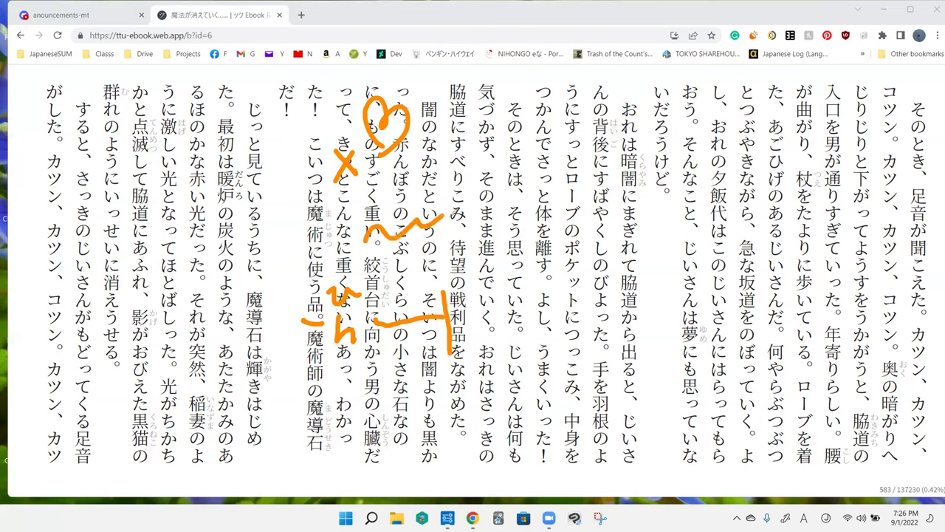
# - Handwrite 'this thing' in orange across the passage, then undo the wavy squiggle
pyautogui.moveTo(297, 125); pyautogui.dragTo(298, 185)
pyautogui.moveTo(406, 161)
pyautogui.mouseDown()
pyautogui.moveTo(408, 201)
pyautogui.moveTo(422, 187)
pyautogui.mouseUp()
pyautogui.moveTo(430, 158)
pyautogui.mouseDown()
pyautogui.moveTo(433, 201)
pyautogui.moveTo(465, 195)
pyautogui.mouseUp()
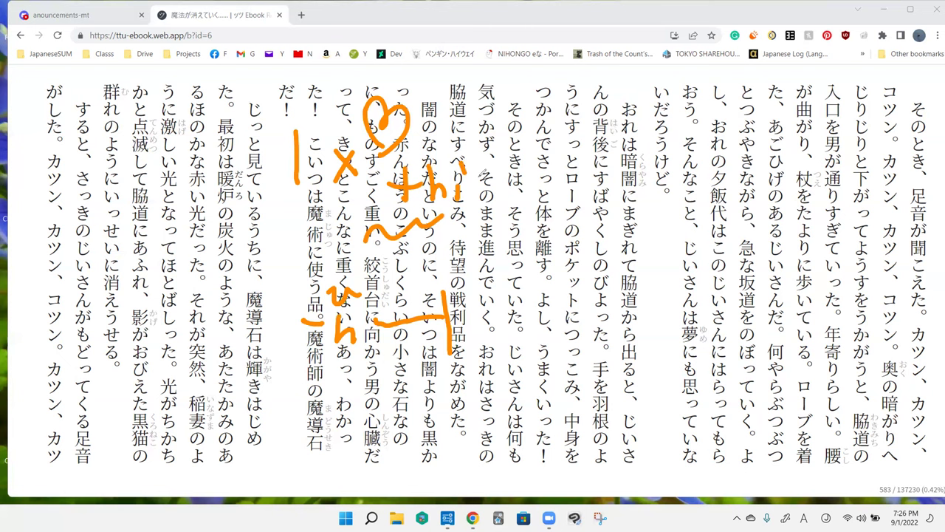
pyautogui.moveTo(459, 155); pyautogui.dragTo(487, 199)
pyautogui.moveTo(517, 148); pyautogui.dragTo(529, 196)
pyautogui.moveTo(506, 178); pyautogui.dragTo(538, 180)
pyautogui.moveTo(546, 148); pyautogui.dragTo(556, 194)
pyautogui.moveTo(555, 181); pyautogui.dragTo(577, 196)
pyautogui.moveTo(569, 164); pyautogui.dragTo(601, 208)
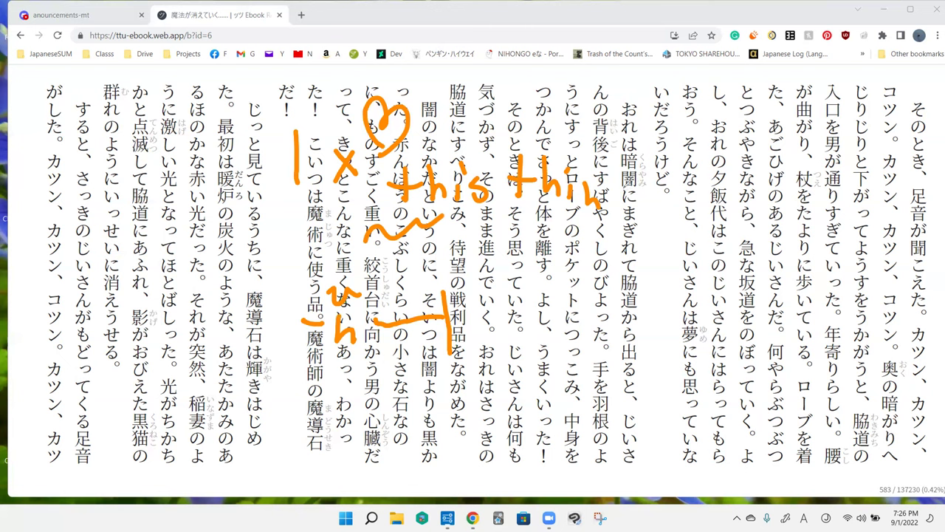
pyautogui.moveTo(619, 190); pyautogui.dragTo(597, 222)
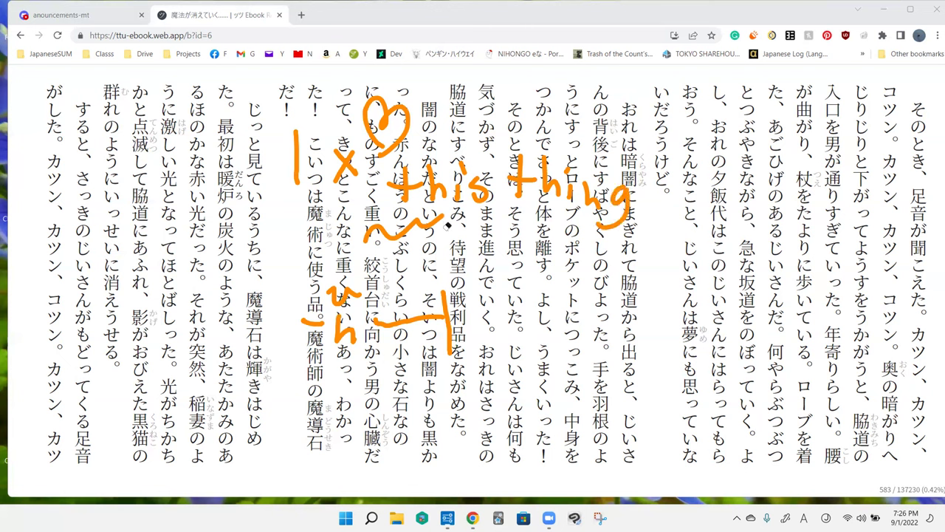
pyautogui.hotkey('ctrl', 'z')
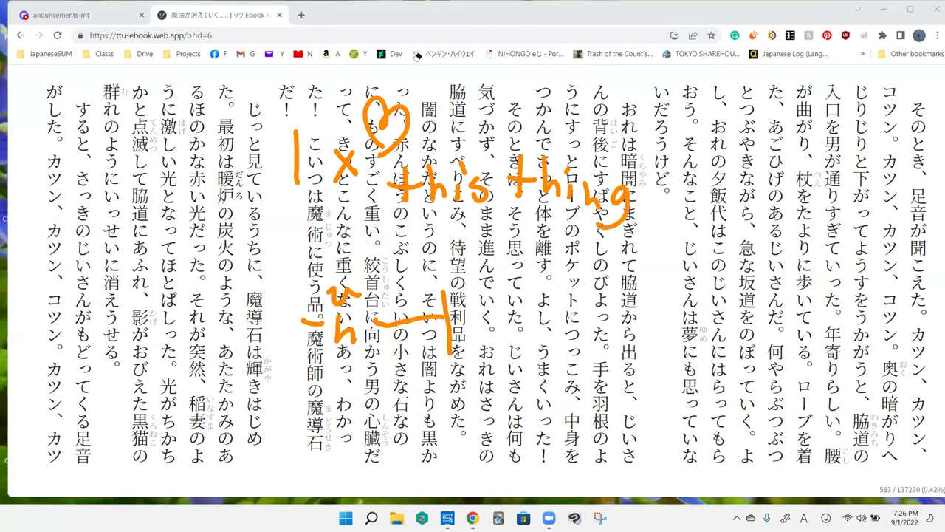
# - Write a /10 mark on the left side, then undo it
pyautogui.moveTo(272, 111); pyautogui.dragTo(255, 159)
pyautogui.moveTo(194, 144)
pyautogui.mouseDown()
pyautogui.moveTo(236, 155)
pyautogui.moveTo(251, 215)
pyautogui.mouseUp()
pyautogui.moveTo(251, 214); pyautogui.dragTo(277, 192)
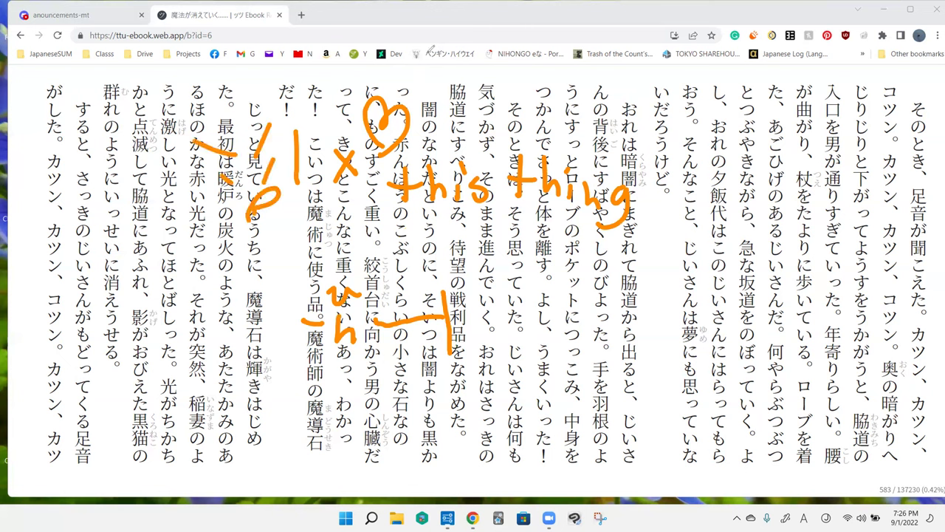
pyautogui.hotkey('ctrl', 'z')
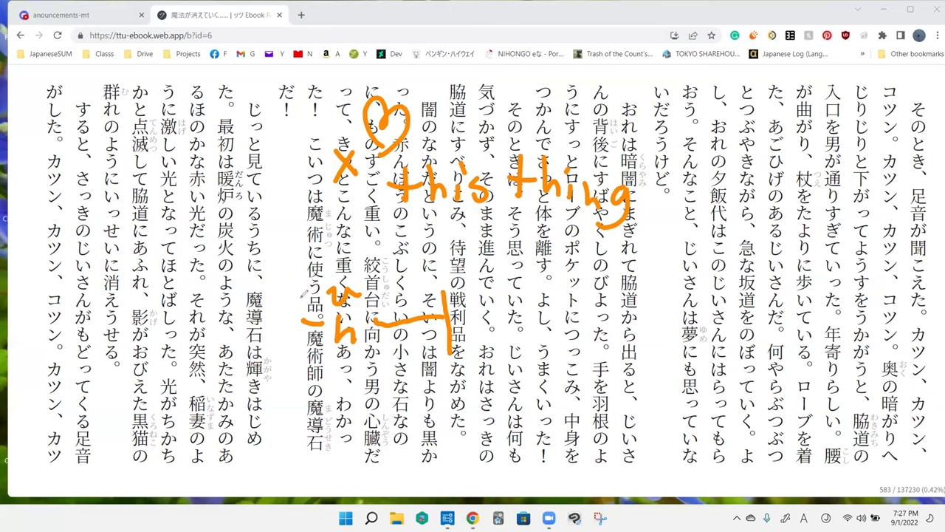
# - Draw a dashed line and scribbles around 魔術, then erase them
pyautogui.moveTo(302, 315)
pyautogui.mouseDown()
pyautogui.moveTo(300, 206)
pyautogui.moveTo(337, 200)
pyautogui.mouseUp()
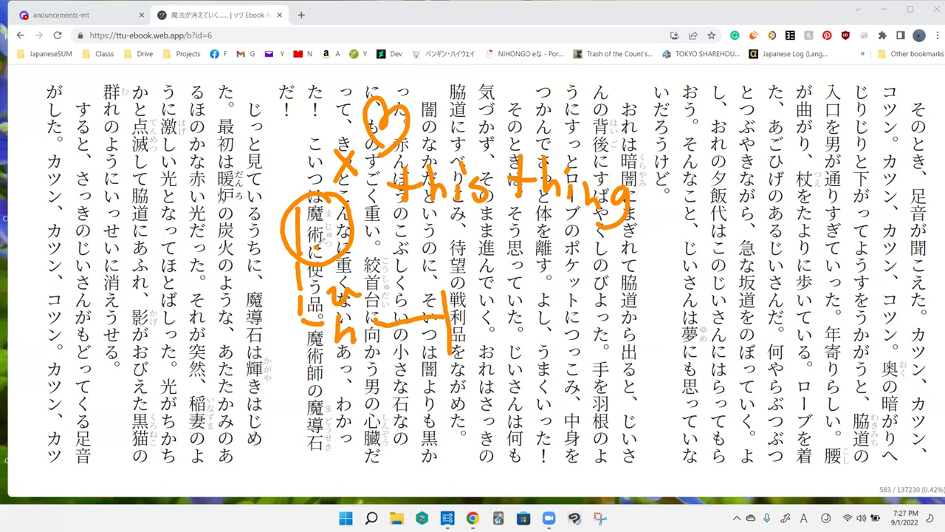
pyautogui.moveTo(313, 248); pyautogui.dragTo(329, 290)
pyautogui.click(348, 246)
pyautogui.click(362, 262)
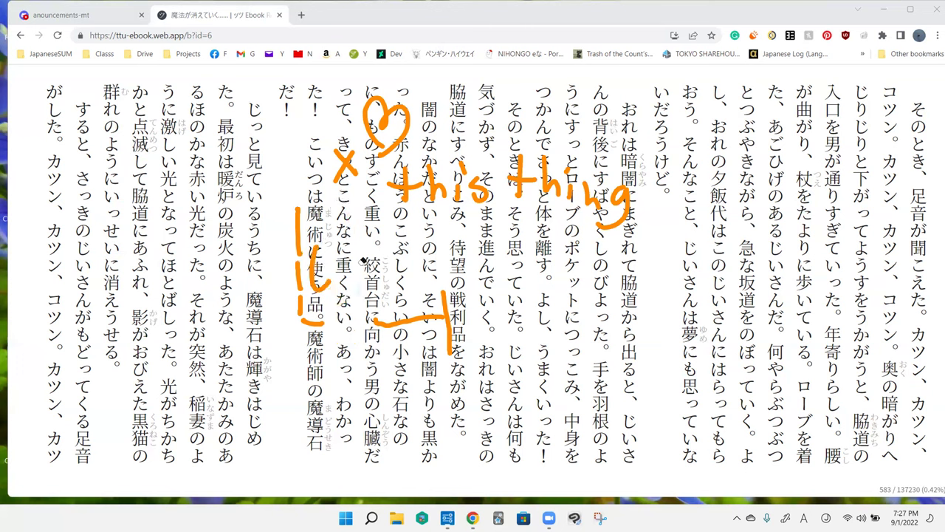
pyautogui.click(384, 319)
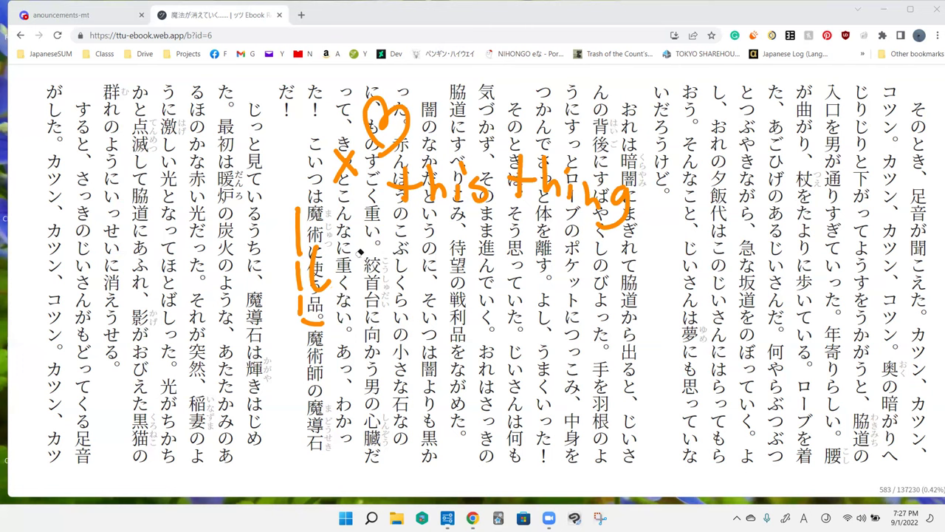
pyautogui.moveTo(318, 251); pyautogui.dragTo(303, 317)
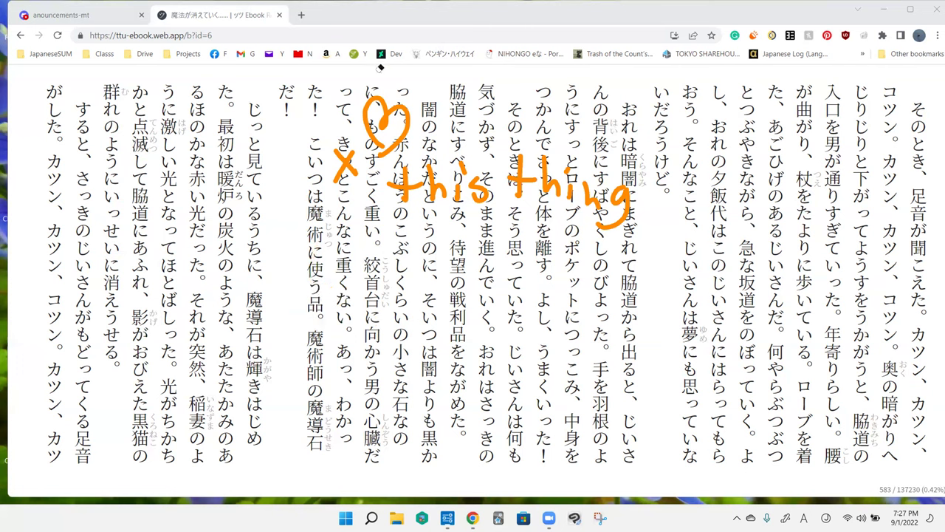
# - Add and undo a hook and line beside 魔術, circle 絞, and remove the 'this thing' note
pyautogui.moveTo(322, 252); pyautogui.dragTo(329, 273)
pyautogui.moveTo(295, 199); pyautogui.dragTo(297, 299)
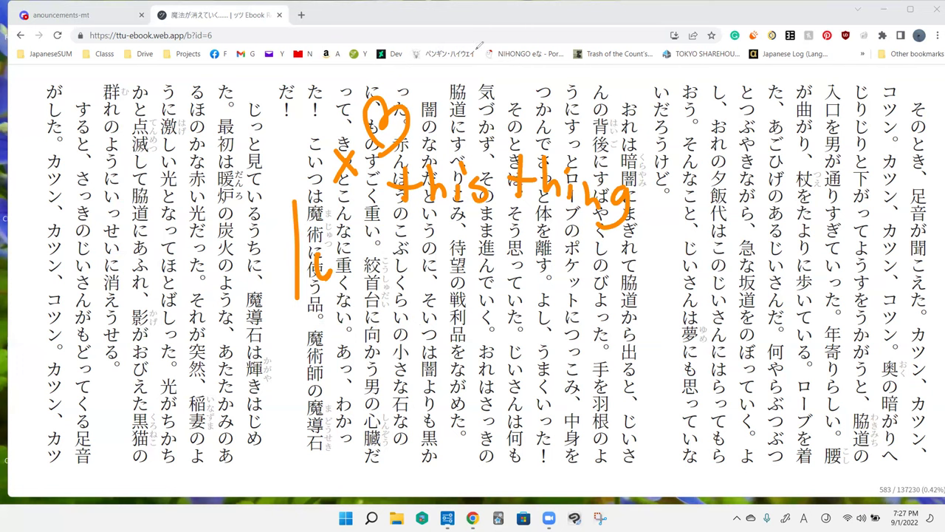
pyautogui.hotkey('ctrl', 'z')
pyautogui.hotkey('ctrl', 'z')
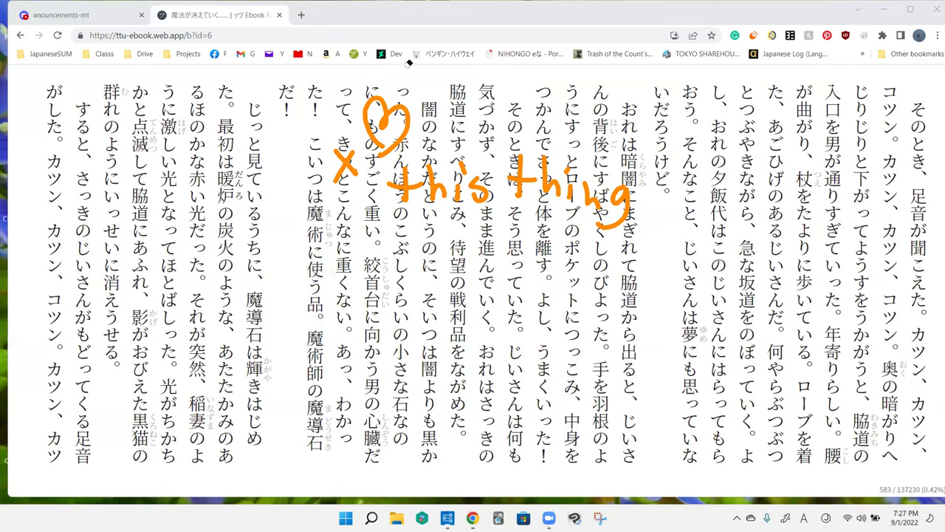
pyautogui.moveTo(369, 266); pyautogui.dragTo(403, 281)
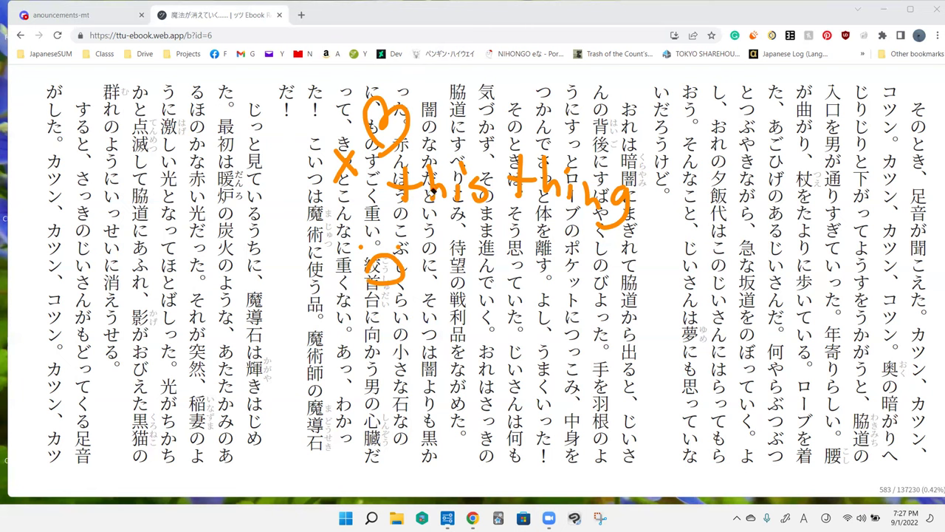
pyautogui.hotkey('ctrl', 'z')
pyautogui.hotkey('ctrl', 'z')
pyautogui.hotkey('ctrl', 'z')
pyautogui.hotkey('ctrl', 'z')
pyautogui.hotkey('ctrl', 'z')
pyautogui.hotkey('ctrl', 'z')
pyautogui.hotkey('ctrl', 'z')
pyautogui.hotkey('ctrl', 'z')
pyautogui.hotkey('ctrl', 'z')
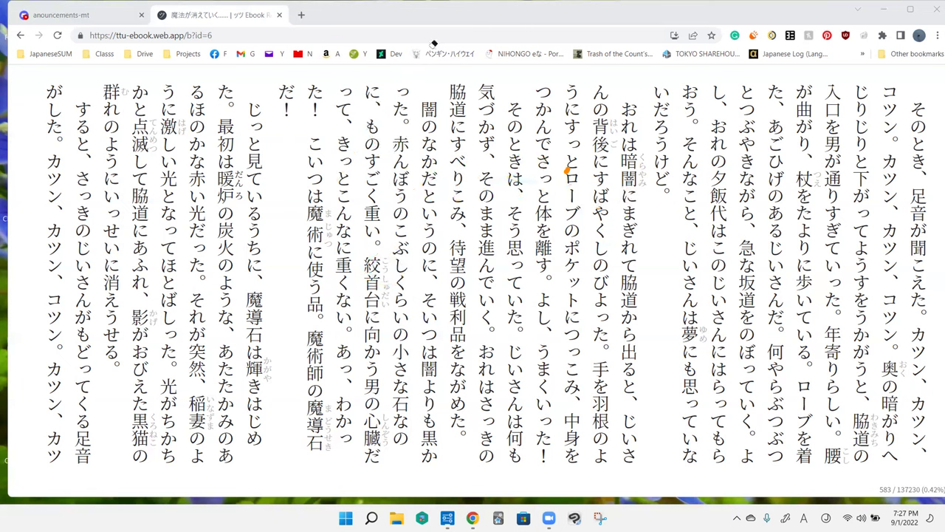
# - Underline 品 and 魔導石だ！, and loop a character beside そいつ
pyautogui.moveTo(307, 318); pyautogui.dragTo(346, 318)
pyautogui.moveTo(297, 124); pyautogui.dragTo(272, 118)
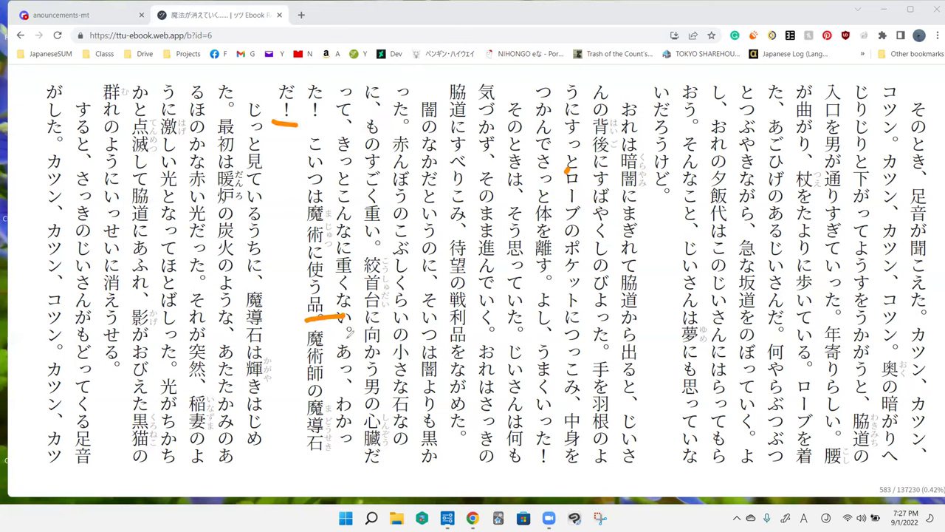
pyautogui.moveTo(424, 266); pyautogui.dragTo(429, 296)
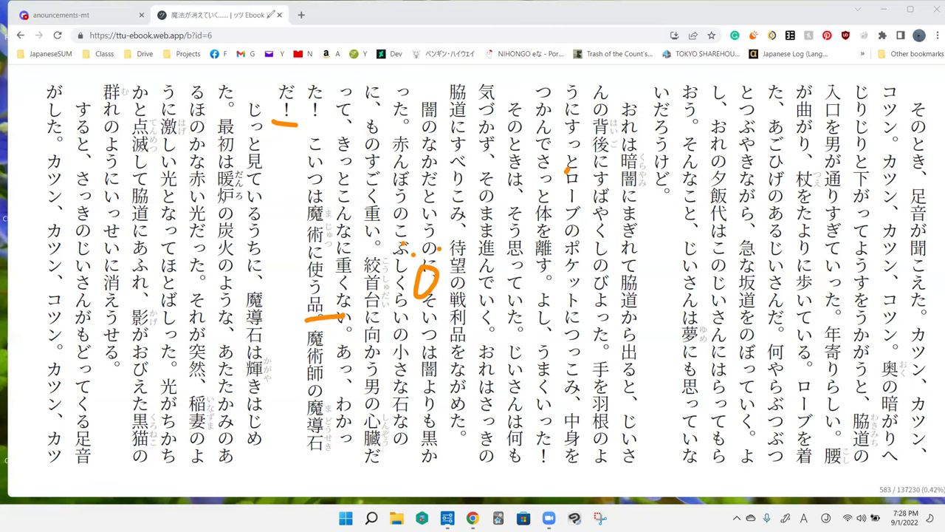
# - Look up 品 ('article, goods'), read its しな and ひん entries, then dismiss the popup
pyautogui.press('shift')
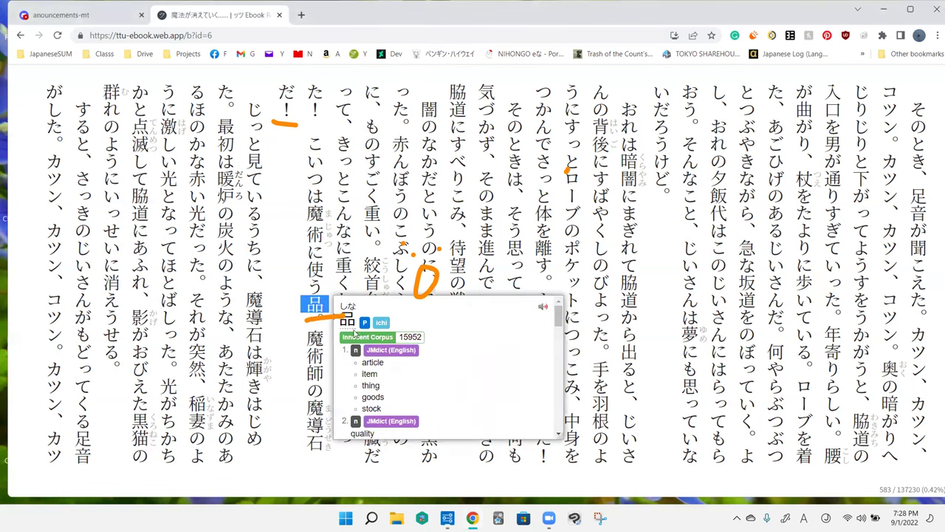
pyautogui.scroll(-2, 559, 316)
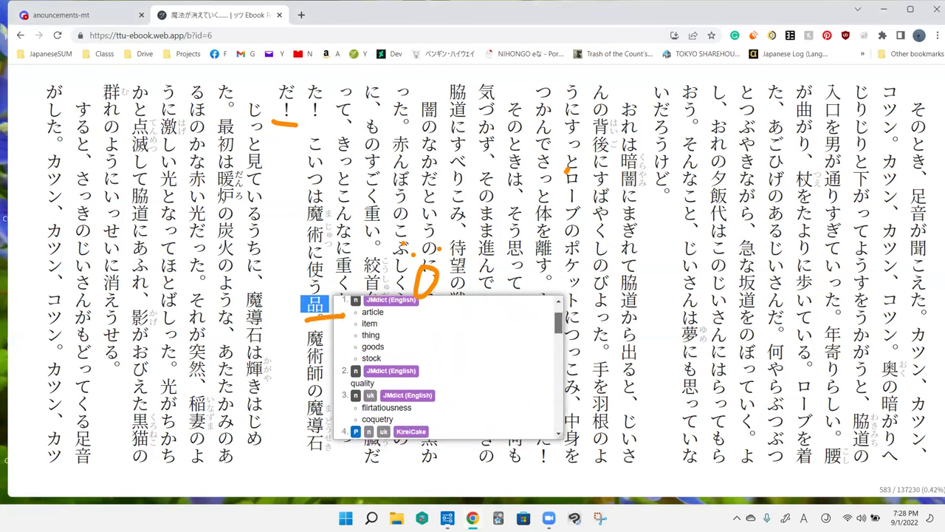
pyautogui.scroll(-3, 443, 369)
pyautogui.scroll(-2, 443, 369)
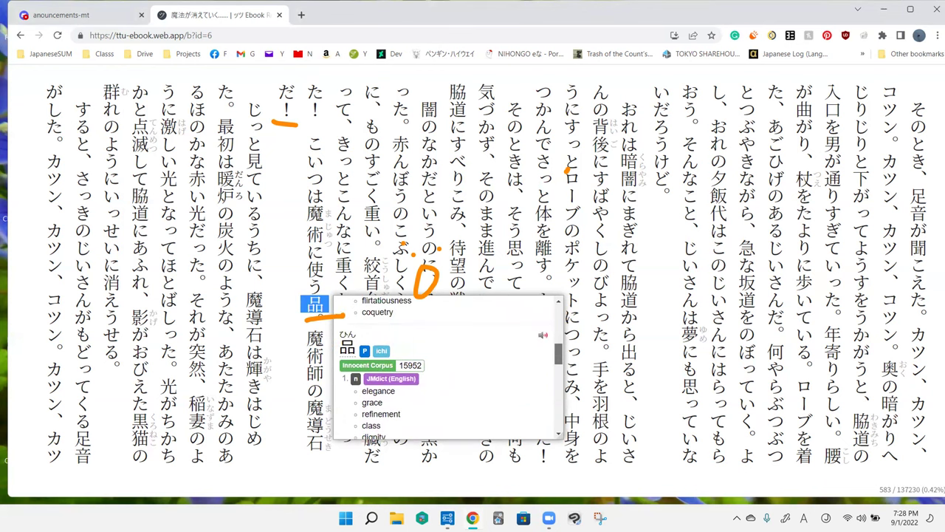
pyautogui.scroll(3, 444, 370)
pyautogui.scroll(3, 443, 370)
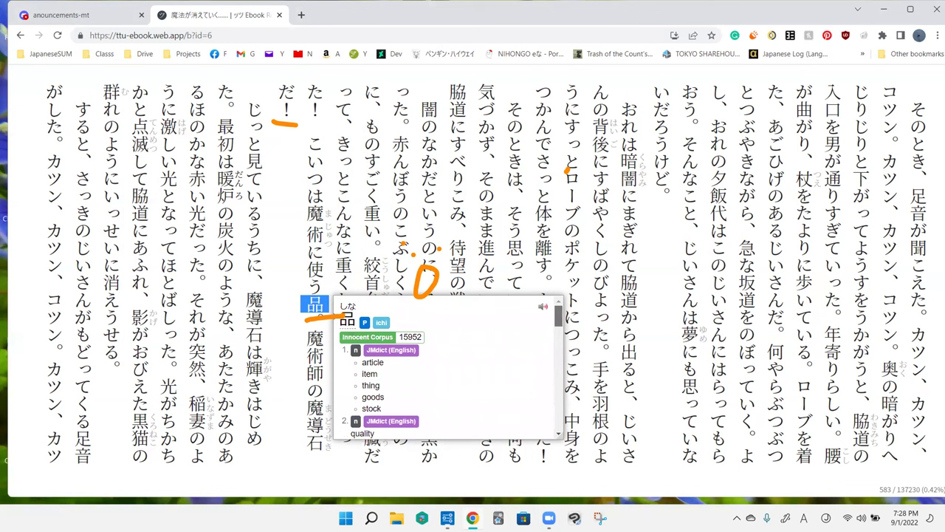
pyautogui.scroll(-3, 444, 369)
pyautogui.scroll(-2, 443, 370)
pyautogui.scroll(3, 443, 370)
pyautogui.scroll(2, 443, 369)
pyautogui.scroll(-3, 443, 369)
pyautogui.scroll(-2, 443, 370)
pyautogui.scroll(5, 443, 370)
pyautogui.click(291, 273)
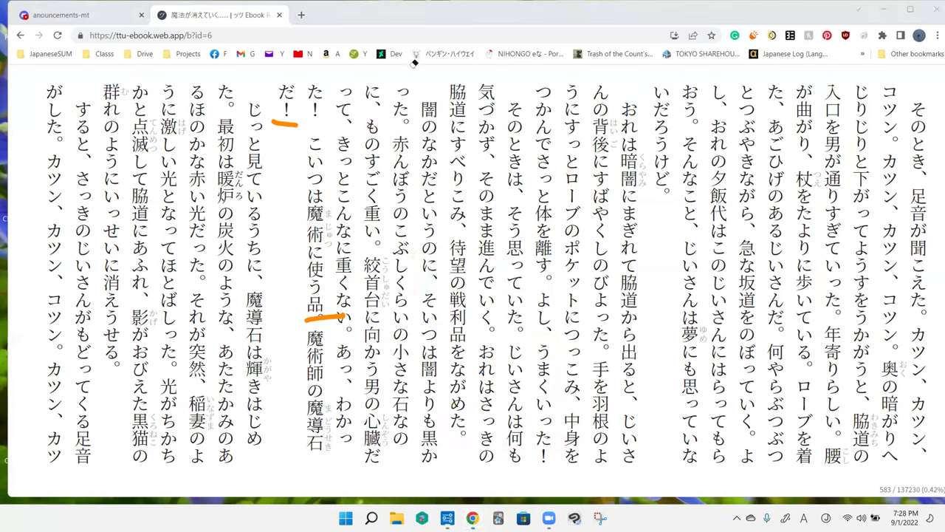
# - Scribble orange freehand marks over the middle columns, then undo the latest strokes
pyautogui.moveTo(403, 204); pyautogui.dragTo(433, 247)
pyautogui.moveTo(447, 193); pyautogui.dragTo(455, 236)
pyautogui.moveTo(438, 284); pyautogui.dragTo(455, 262)
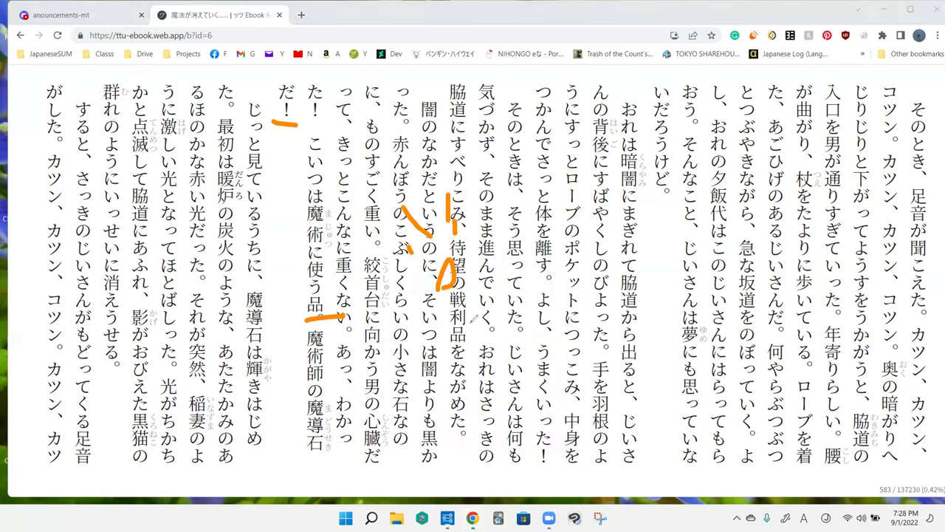
pyautogui.moveTo(431, 314)
pyautogui.mouseDown()
pyautogui.moveTo(421, 306)
pyautogui.moveTo(454, 329)
pyautogui.mouseUp()
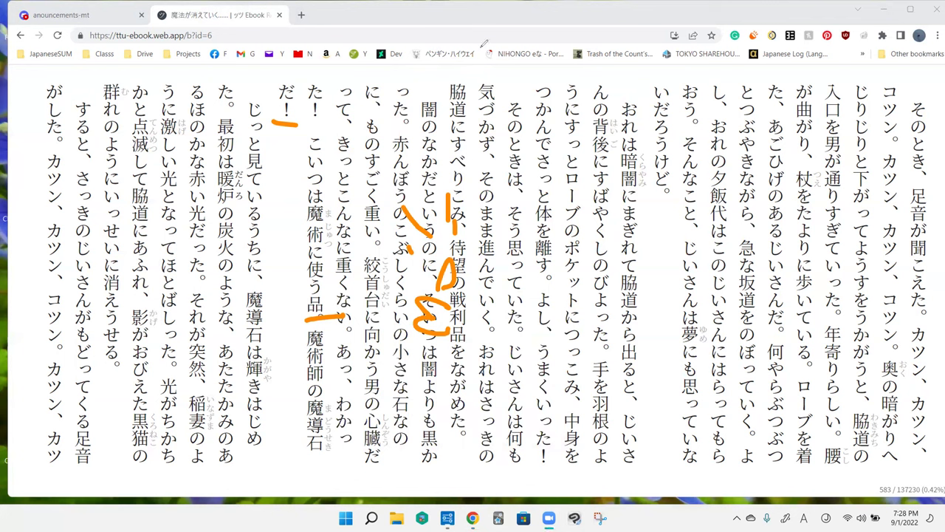
pyautogui.hotkey('ctrl', 'z')
pyautogui.hotkey('ctrl', 'z')
pyautogui.hotkey('ctrl', 'z')
pyautogui.hotkey('ctrl', 'z')
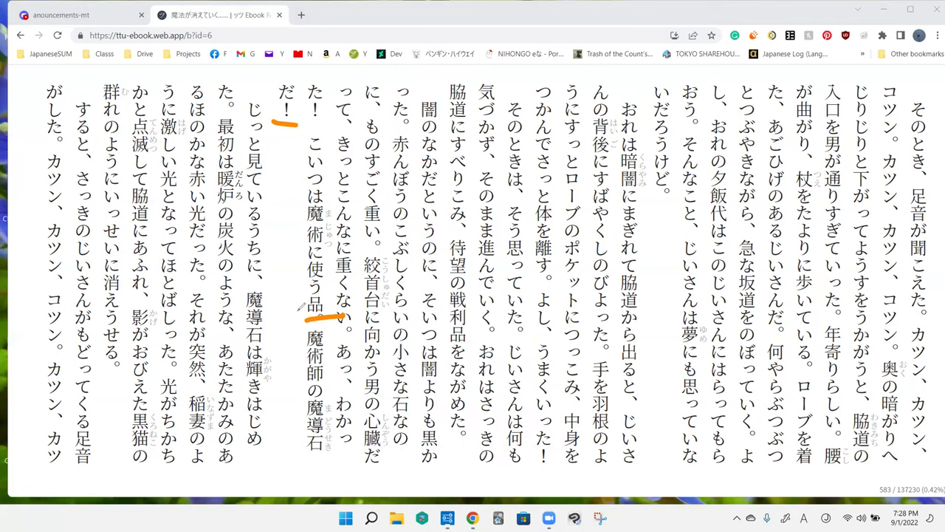
# - Extend the 品 underline into an L, erase it and the だ！ mark, and undo new scribbles
pyautogui.moveTo(299, 293); pyautogui.dragTo(304, 325)
pyautogui.click(319, 310)
pyautogui.click(284, 122)
pyautogui.moveTo(355, 264)
pyautogui.mouseDown()
pyautogui.moveTo(387, 266)
pyautogui.moveTo(394, 322)
pyautogui.mouseUp()
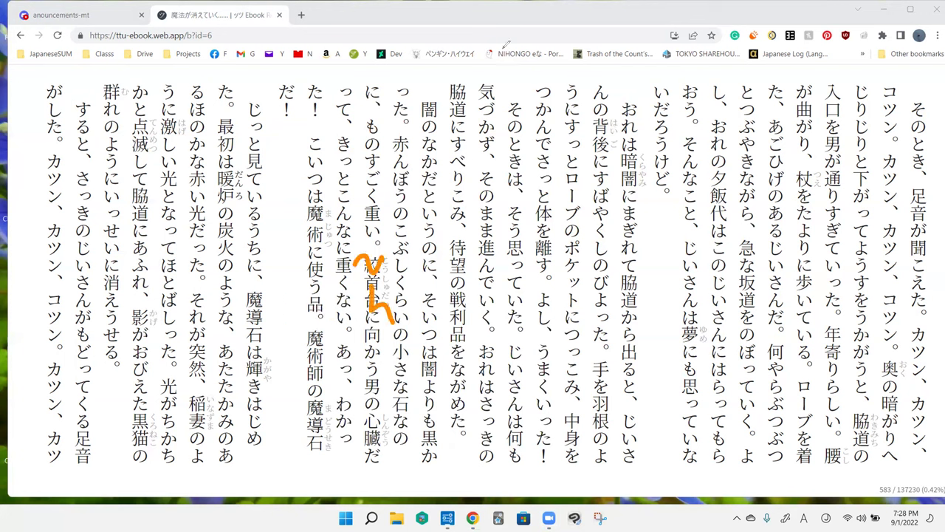
pyautogui.hotkey('ctrl', 'z')
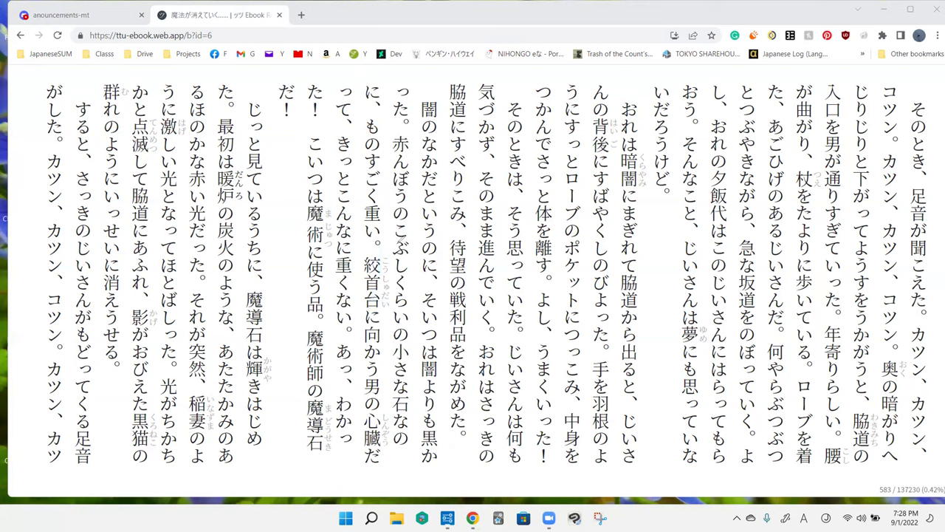
# - Circle a character in the こぶし line and add a squiggle below it
pyautogui.moveTo(412, 269); pyautogui.dragTo(423, 283)
pyautogui.moveTo(405, 251); pyautogui.dragTo(427, 251)
pyautogui.moveTo(414, 292)
pyautogui.mouseDown()
pyautogui.moveTo(431, 318)
pyautogui.moveTo(417, 310)
pyautogui.moveTo(434, 317)
pyautogui.mouseUp()
# - Mark the ends after 重くない。 and だ！, bracket こいつは魔術に使う品, then undo two strokes
pyautogui.moveTo(308, 336); pyautogui.dragTo(346, 325)
pyautogui.moveTo(275, 126); pyautogui.dragTo(296, 132)
pyautogui.moveTo(305, 201)
pyautogui.mouseDown()
pyautogui.moveTo(300, 380)
pyautogui.moveTo(340, 382)
pyautogui.mouseUp()
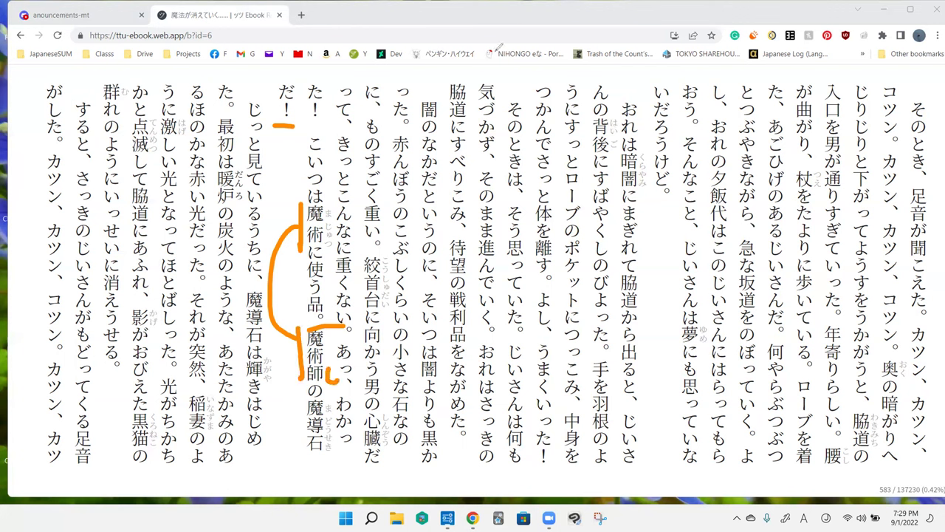
pyautogui.hotkey('ctrl', 'z')
pyautogui.hotkey('ctrl', 'z')
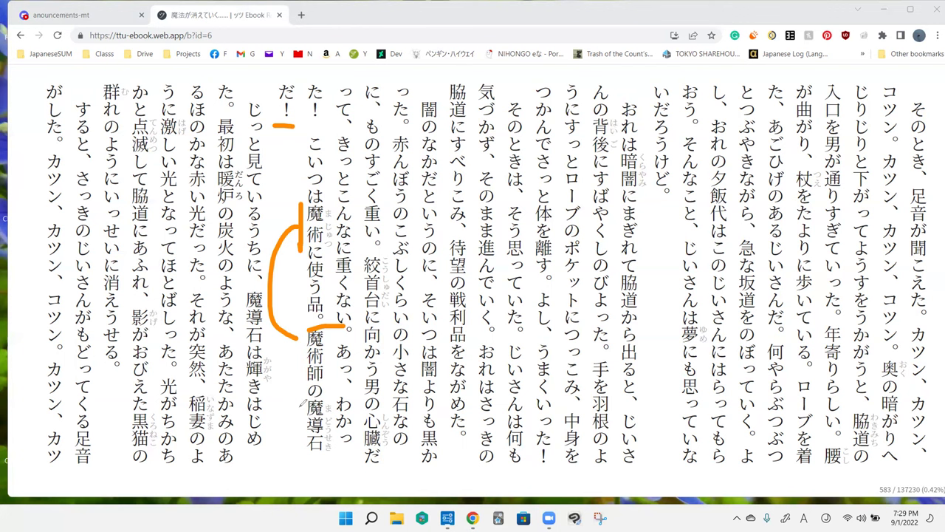
# - Draw hearts around あ and わ, a doodle near 闇より, and a single line beside 魔導石
pyautogui.moveTo(305, 394); pyautogui.dragTo(300, 452)
pyautogui.moveTo(339, 362)
pyautogui.mouseDown()
pyautogui.moveTo(373, 353)
pyautogui.moveTo(400, 378)
pyautogui.mouseUp()
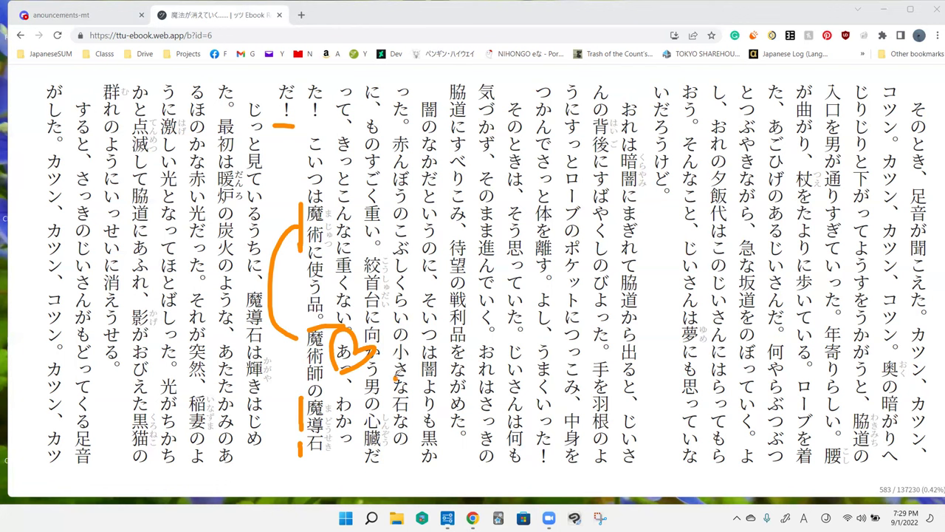
pyautogui.moveTo(345, 404)
pyautogui.mouseDown()
pyautogui.moveTo(369, 425)
pyautogui.moveTo(443, 413)
pyautogui.mouseUp()
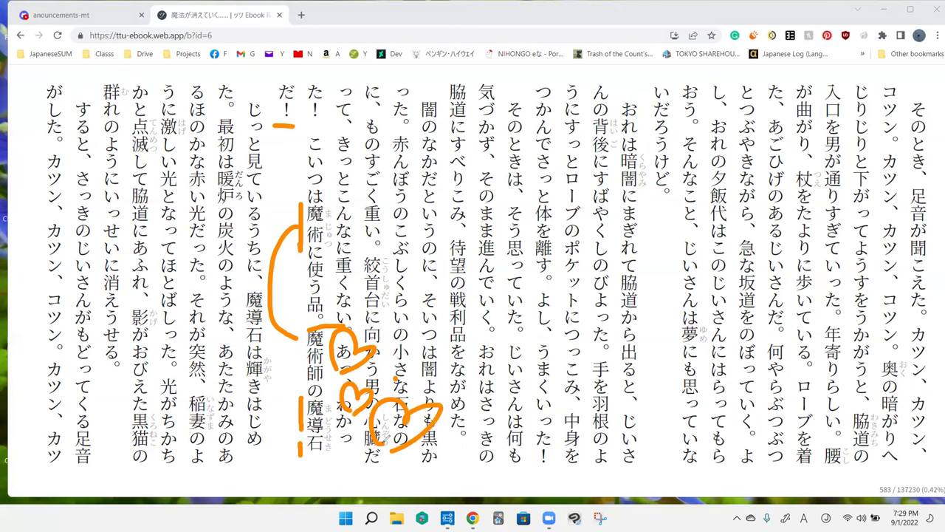
pyautogui.moveTo(303, 414); pyautogui.dragTo(303, 388)
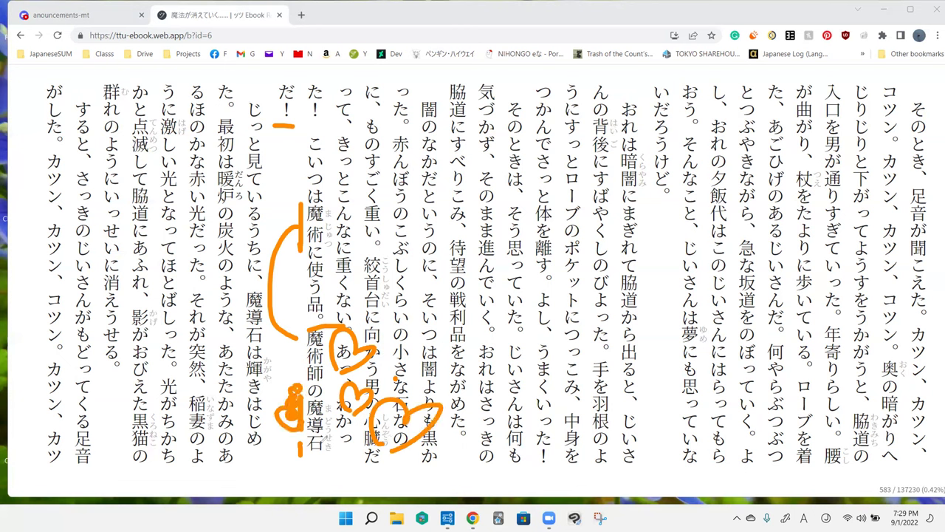
pyautogui.moveTo(435, 336)
pyautogui.mouseDown()
pyautogui.moveTo(432, 369)
pyautogui.moveTo(501, 360)
pyautogui.mouseUp()
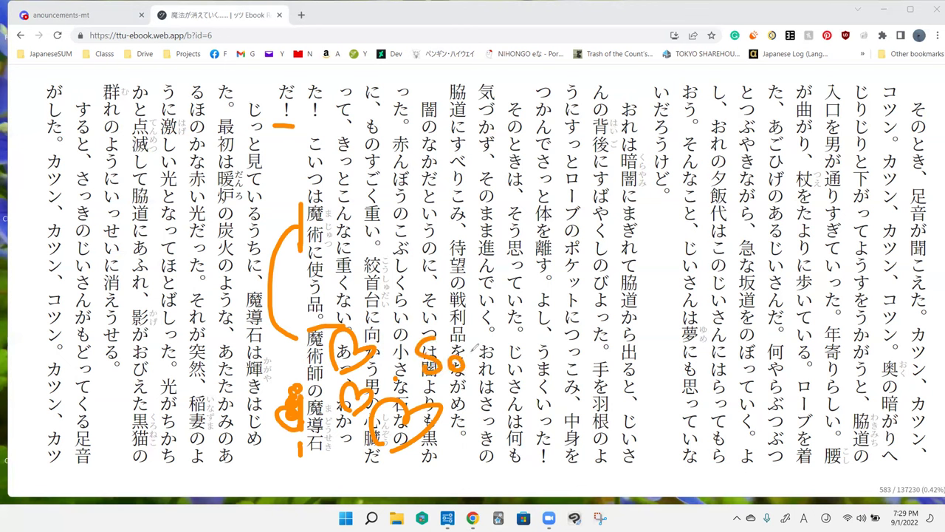
pyautogui.moveTo(288, 391); pyautogui.dragTo(290, 435)
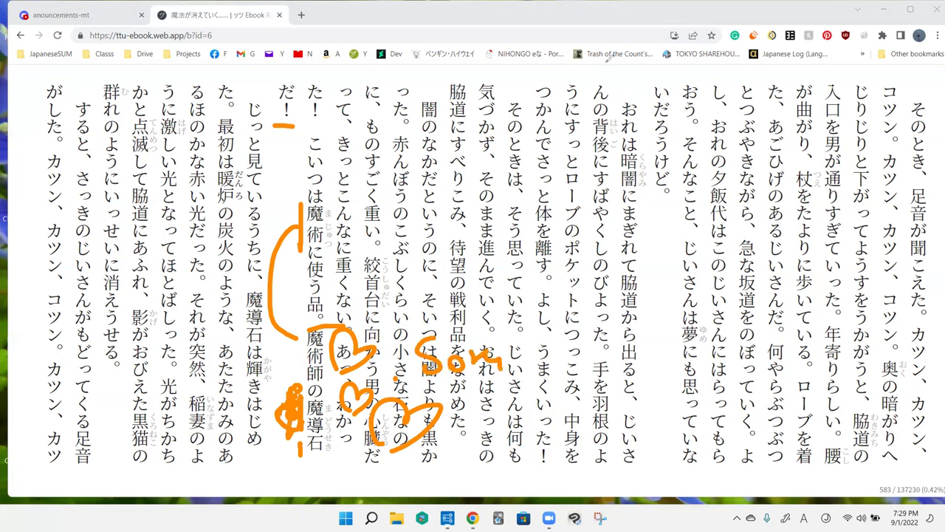
pyautogui.moveTo(292, 395); pyautogui.dragTo(289, 458)
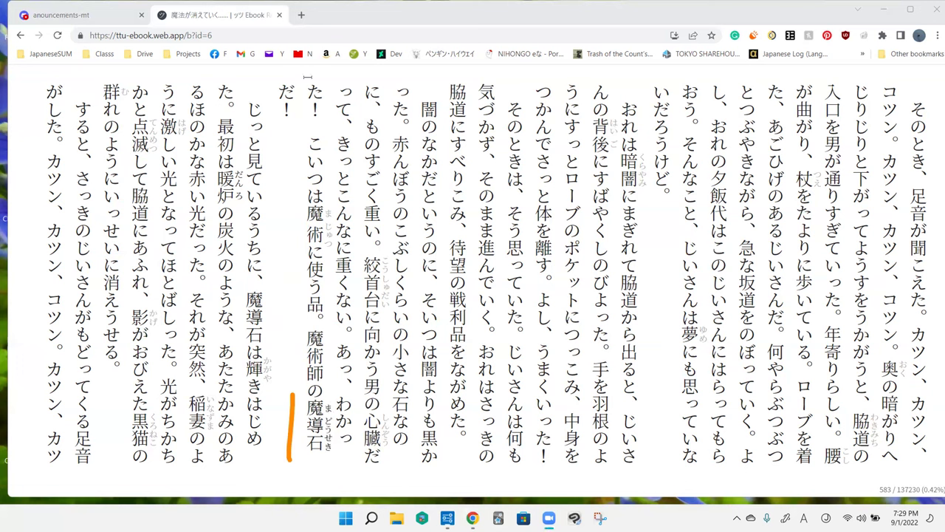
# - Look up 魔導 in the dictionary popup ('sorcery, magic') and dismiss it
pyautogui.keyDown('shift'); pyautogui.click(316, 410); pyautogui.keyUp('shift')
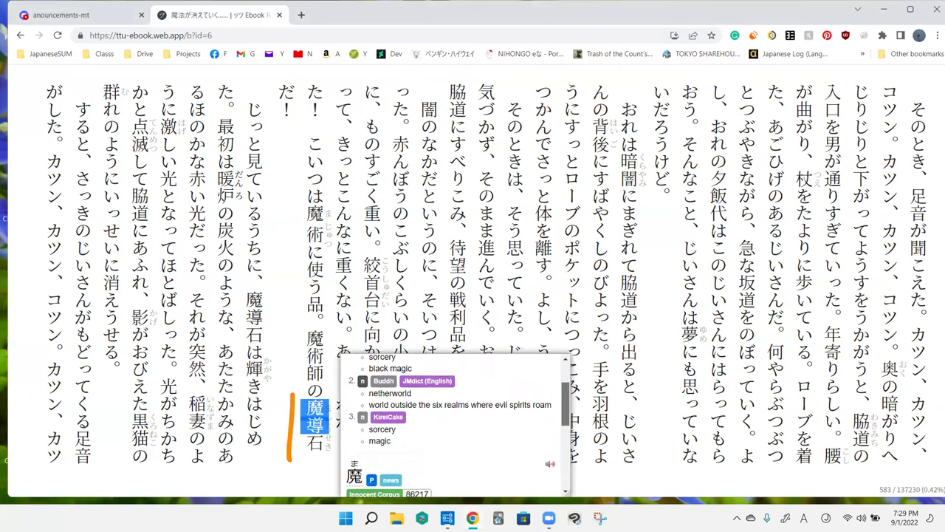
pyautogui.scroll(-3, 443, 429)
pyautogui.click(291, 305)
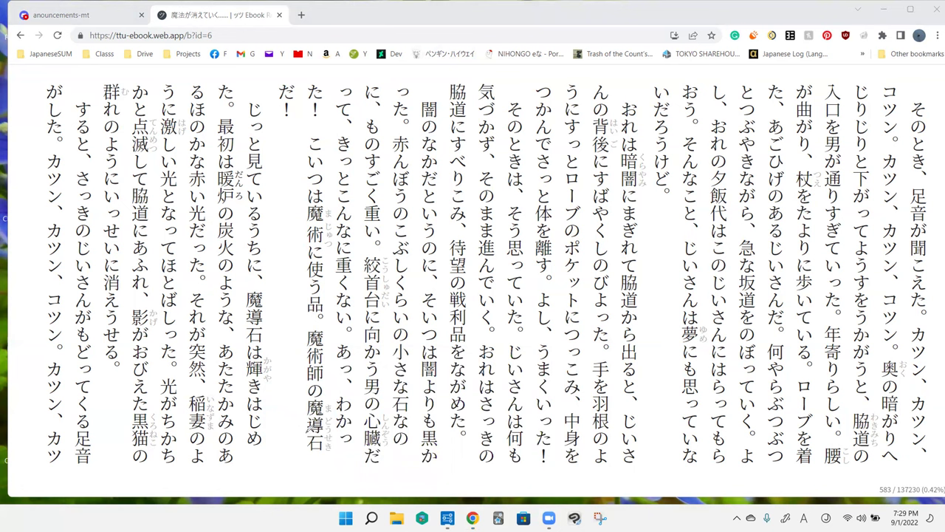
# - Draw an orange heart, a line beside 魔導石, and a stroke atop the じっと column
pyautogui.moveTo(345, 404); pyautogui.dragTo(348, 403)
pyautogui.moveTo(305, 402); pyautogui.dragTo(305, 461)
pyautogui.moveTo(279, 87)
pyautogui.mouseDown()
pyautogui.moveTo(198, 121)
pyautogui.moveTo(213, 116)
pyautogui.mouseUp()
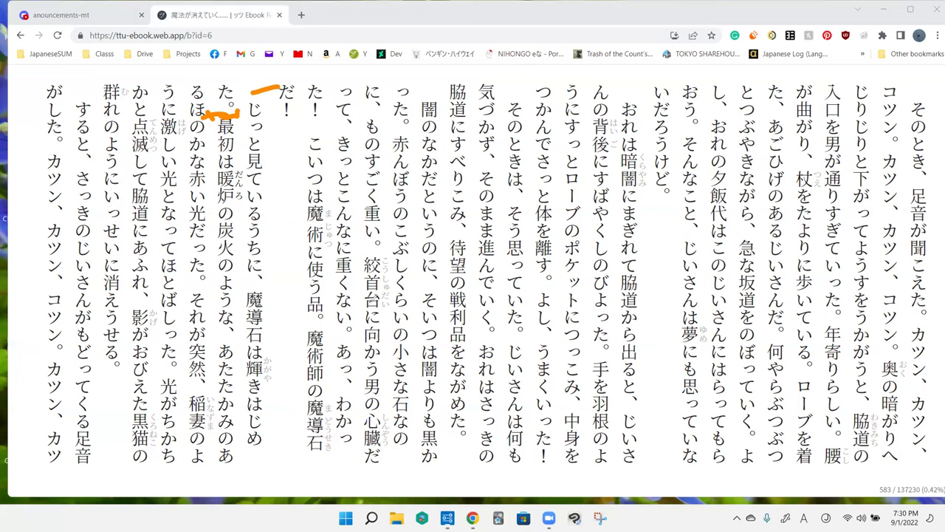
# - Scribble near 重い and 絞首台 and undo it, then add strokes near だ！ and beside 魔導石
pyautogui.moveTo(344, 216)
pyautogui.mouseDown()
pyautogui.moveTo(350, 240)
pyautogui.moveTo(368, 235)
pyautogui.mouseUp()
pyautogui.moveTo(362, 251); pyautogui.dragTo(359, 275)
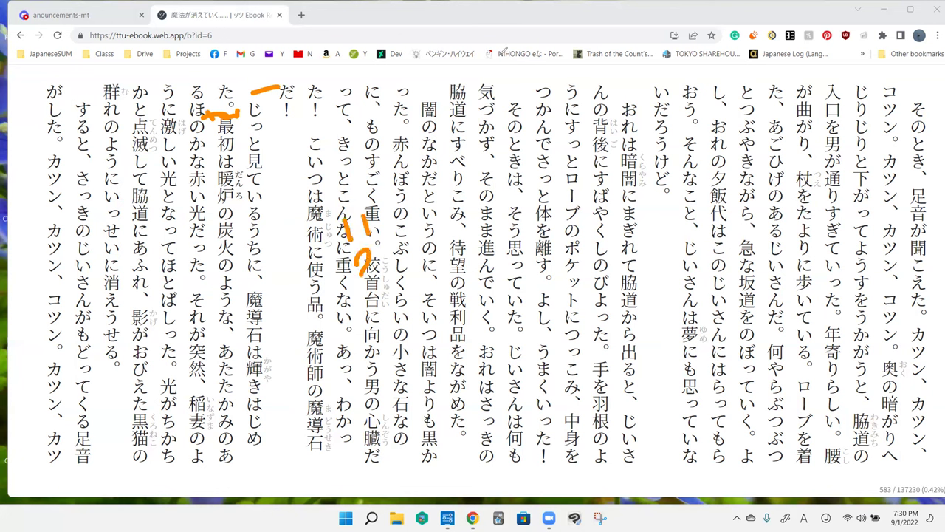
pyautogui.hotkey('ctrl', 'z')
pyautogui.hotkey('ctrl', 'z')
pyautogui.hotkey('ctrl', 'z')
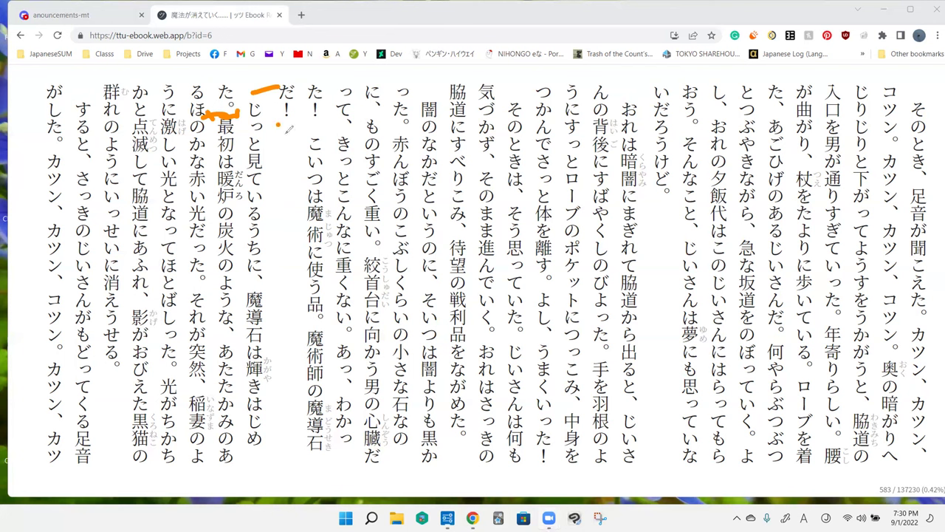
pyautogui.moveTo(280, 121); pyautogui.dragTo(279, 155)
pyautogui.moveTo(303, 115)
pyautogui.mouseDown()
pyautogui.moveTo(301, 149)
pyautogui.moveTo(283, 185)
pyautogui.moveTo(295, 169)
pyautogui.mouseUp()
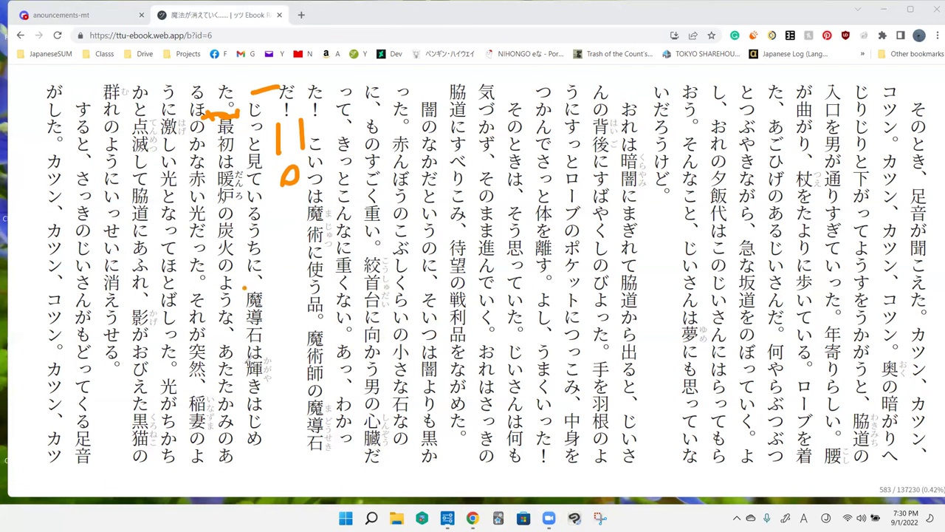
pyautogui.moveTo(248, 286); pyautogui.dragTo(245, 354)
# - Clear all pen marks, then draw short strokes after 輝きはじめた。 and 赤い光だった。
pyautogui.press('Escape')
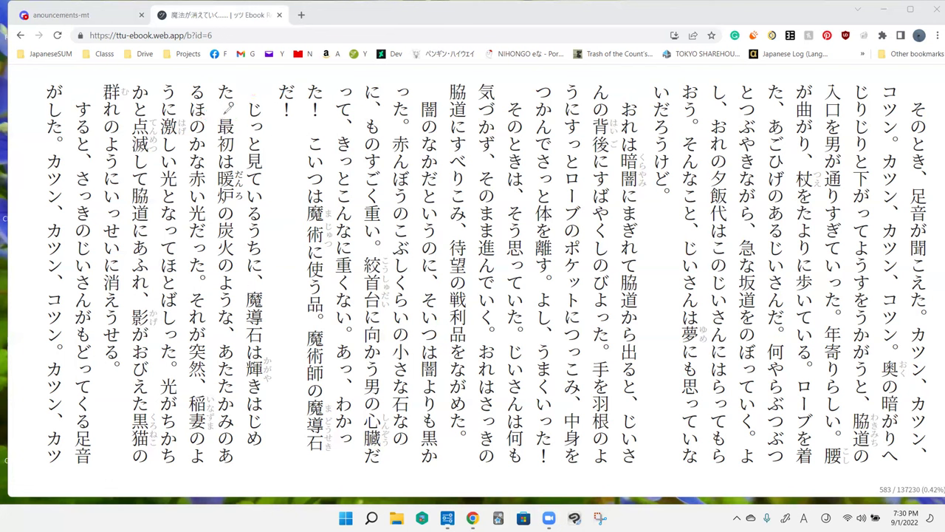
pyautogui.moveTo(223, 112); pyautogui.dragTo(246, 111)
pyautogui.moveTo(183, 285); pyautogui.dragTo(210, 285)
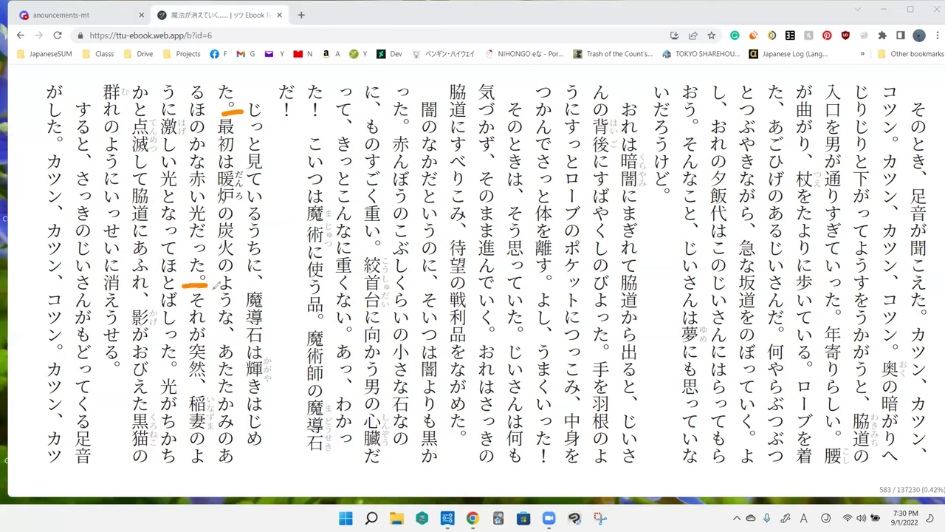